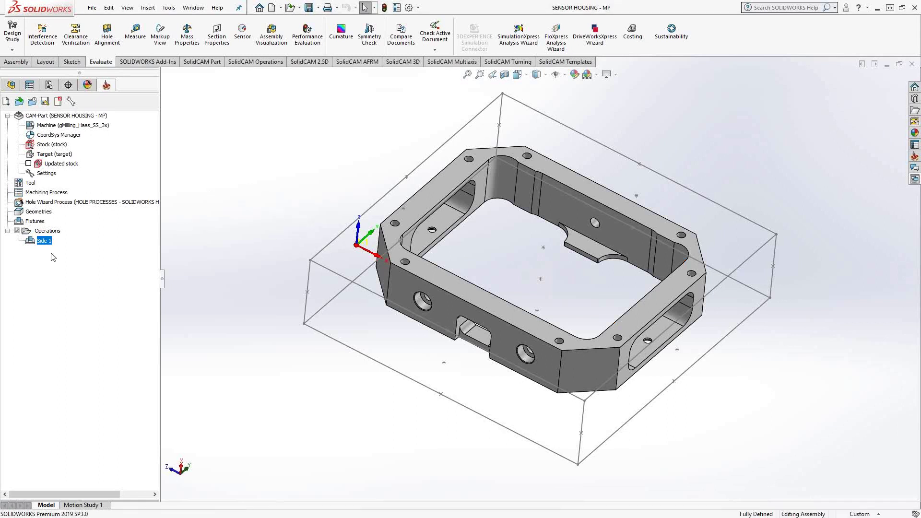
- Add a face milling operation under the Side 1 setup and move its dialog clear of the model
{"action": "right_click", "coordinate": [41, 241]}
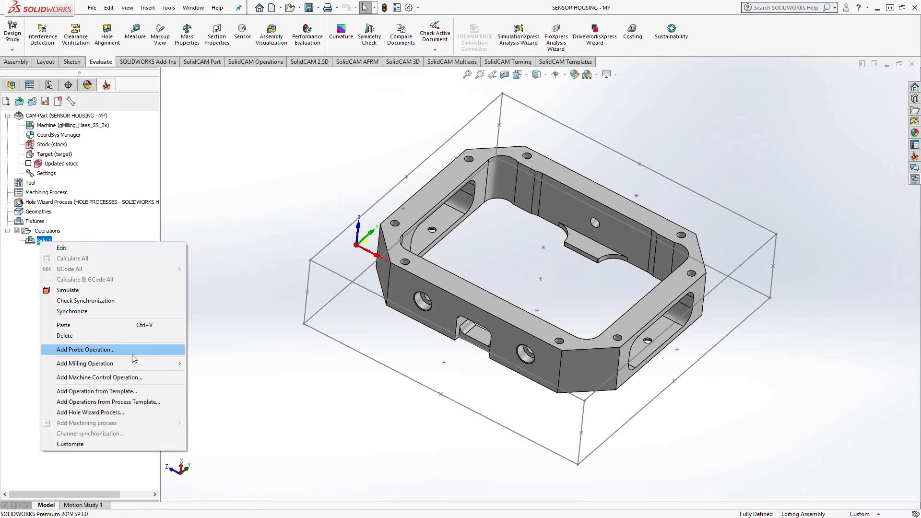
{"action": "mouse_move", "coordinate": [130, 364]}
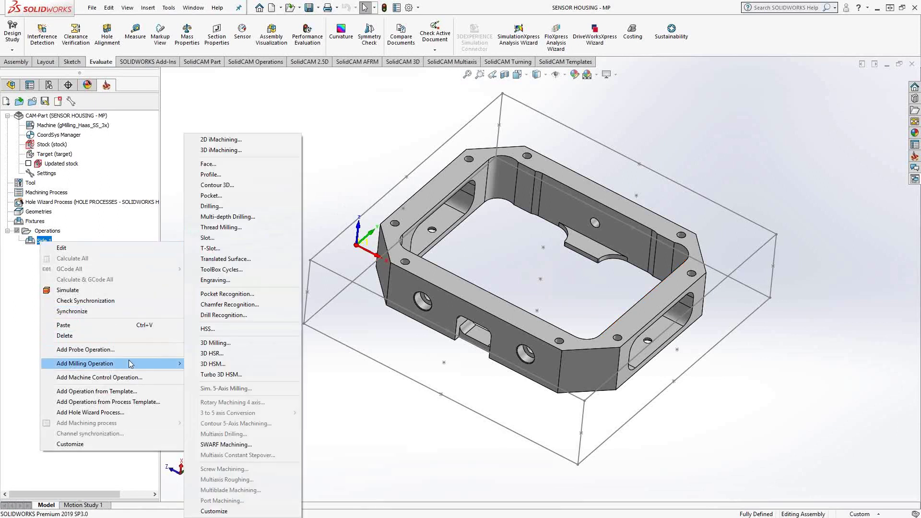
{"action": "left_click", "coordinate": [222, 166]}
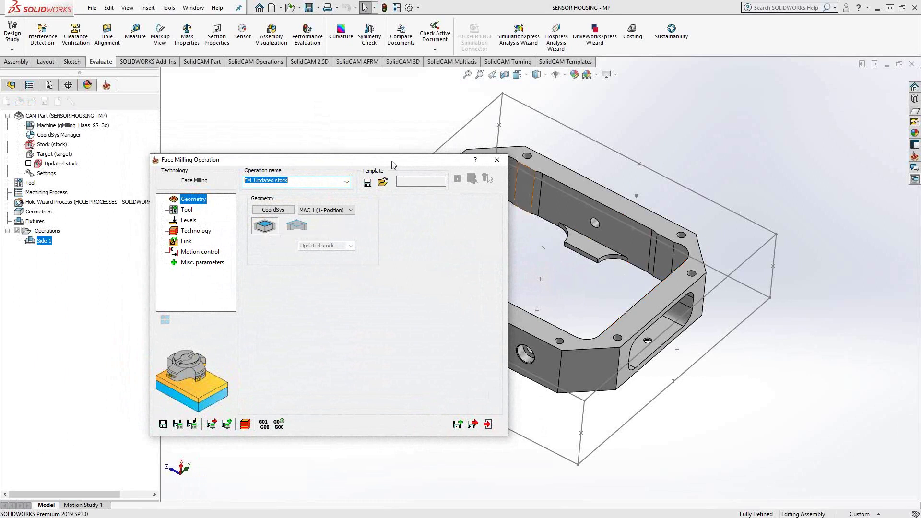
{"action": "left_click_drag", "start_coordinate": [393, 165], "coordinate": [304, 161]}
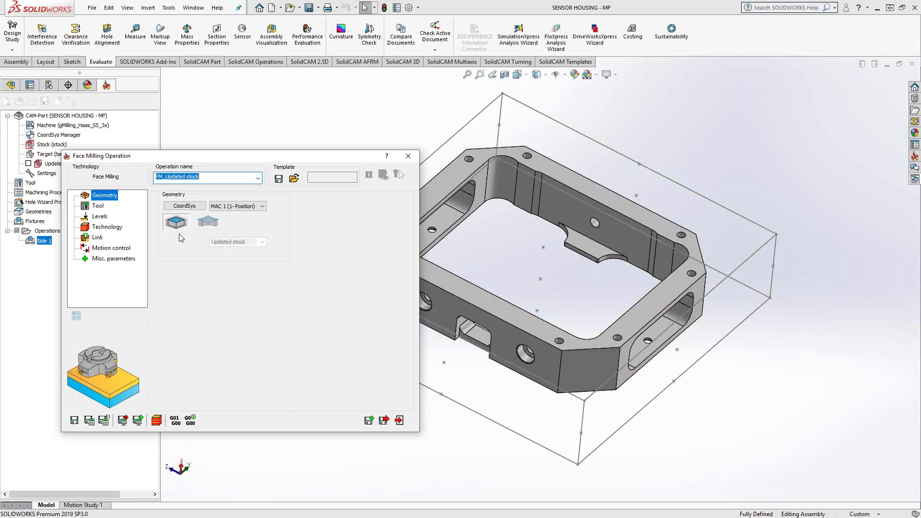
- Define a new Model-type face milling geometry with a Box boundary from the housing solid
{"action": "left_click", "coordinate": [210, 224]}
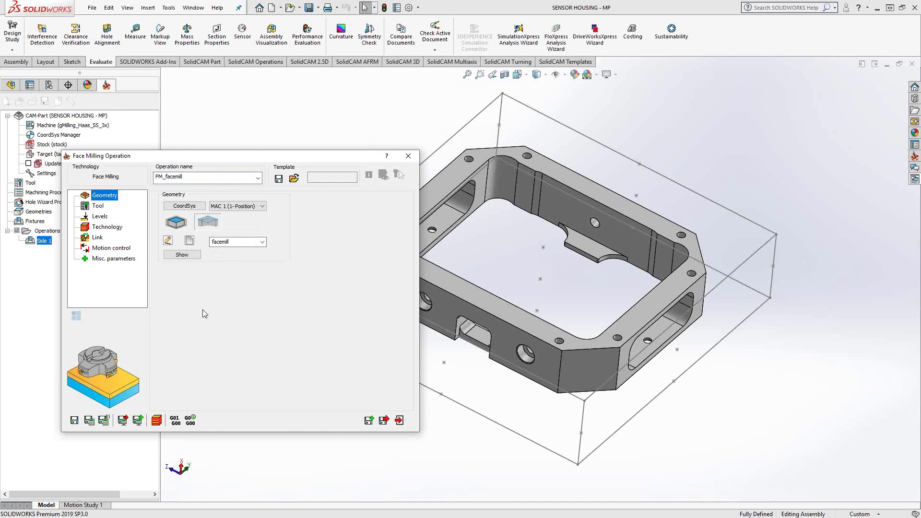
{"action": "left_click", "coordinate": [189, 241]}
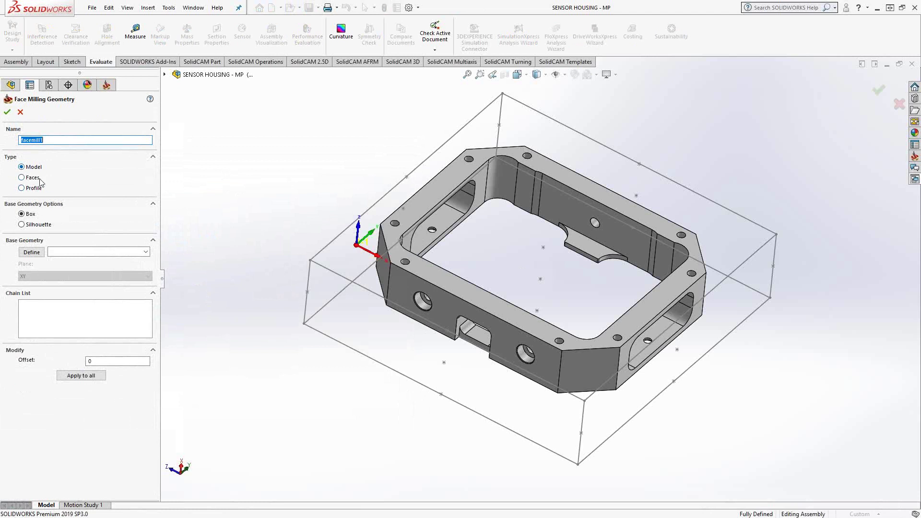
{"action": "left_click", "coordinate": [40, 252]}
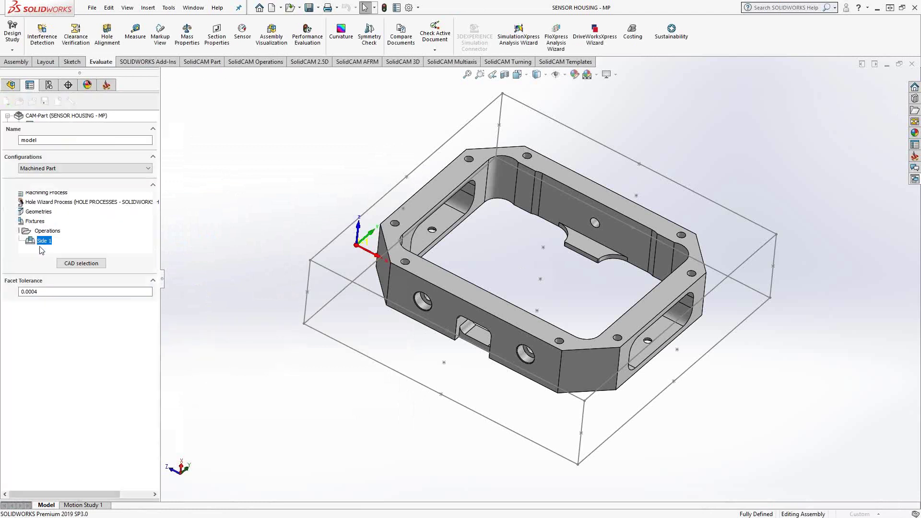
{"action": "left_click", "coordinate": [424, 197]}
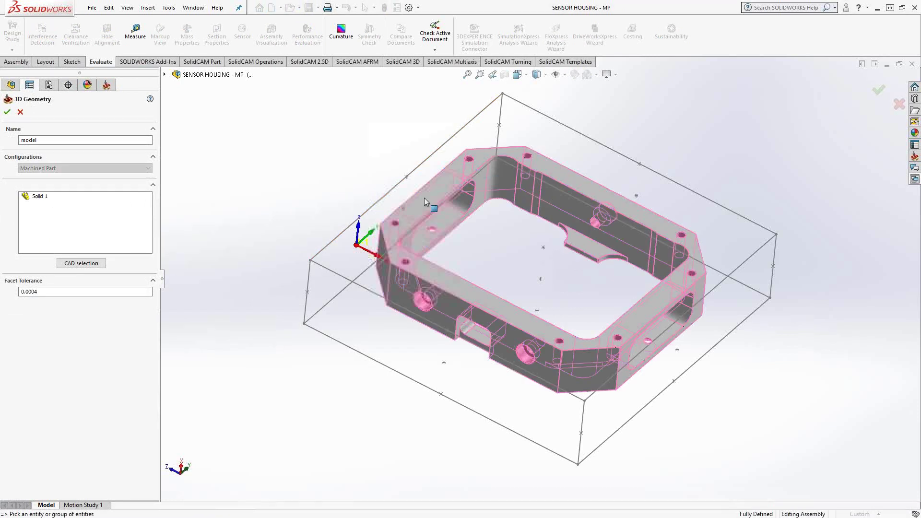
{"action": "left_click", "coordinate": [7, 112]}
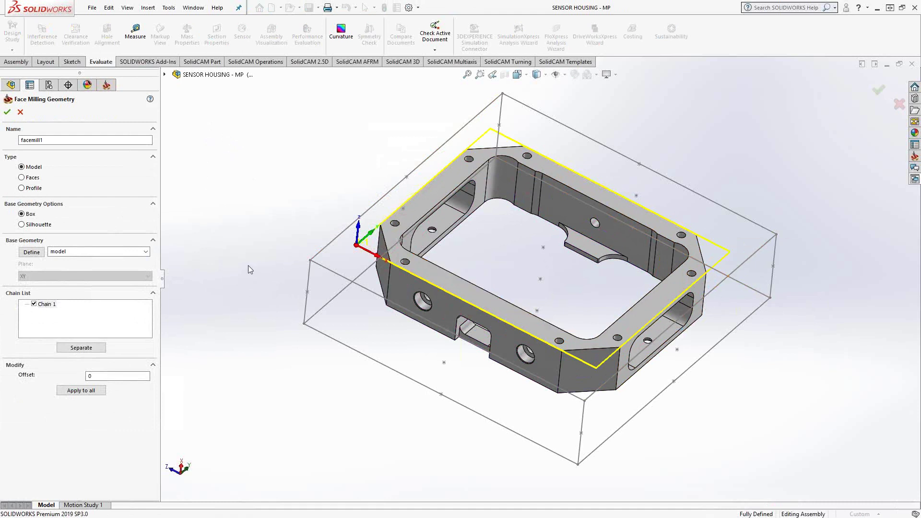
- Switch the face milling geometry type to Faces and define it from the housing's top face
{"action": "left_click", "coordinate": [34, 178]}
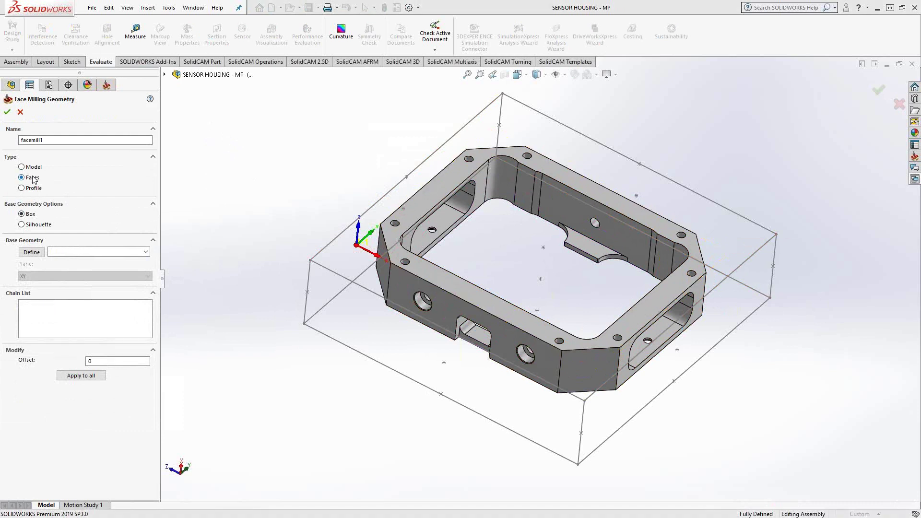
{"action": "left_click", "coordinate": [33, 252]}
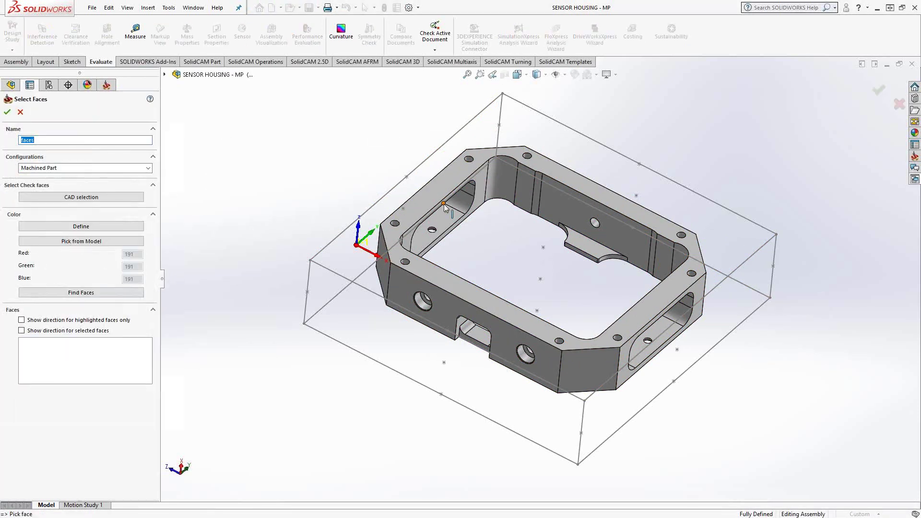
{"action": "left_click", "coordinate": [434, 194]}
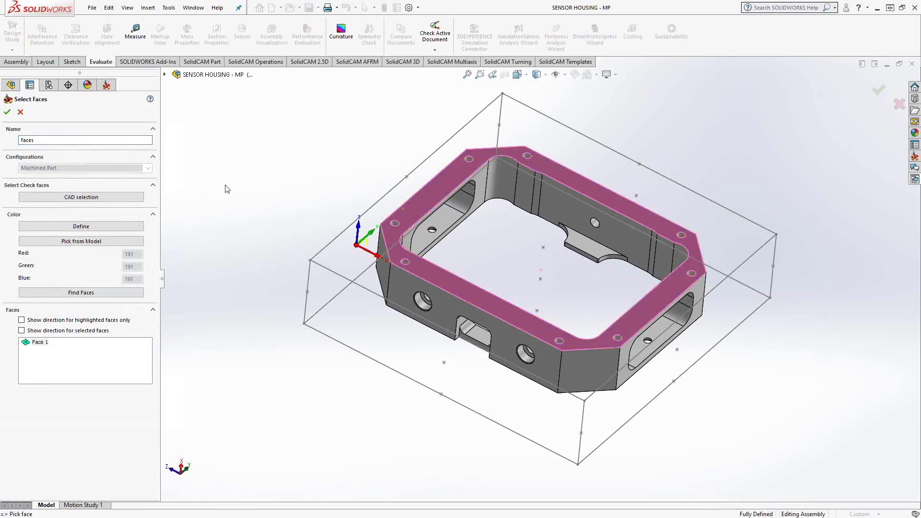
{"action": "left_click", "coordinate": [7, 112]}
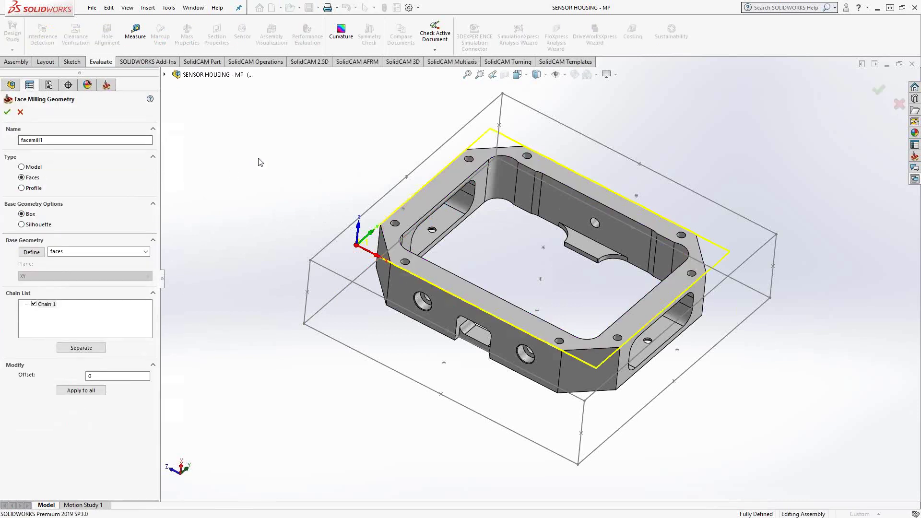
- Redefine the faces geometry with the small inner ledge face, unselecting the housing's top face
{"action": "left_click", "coordinate": [34, 253]}
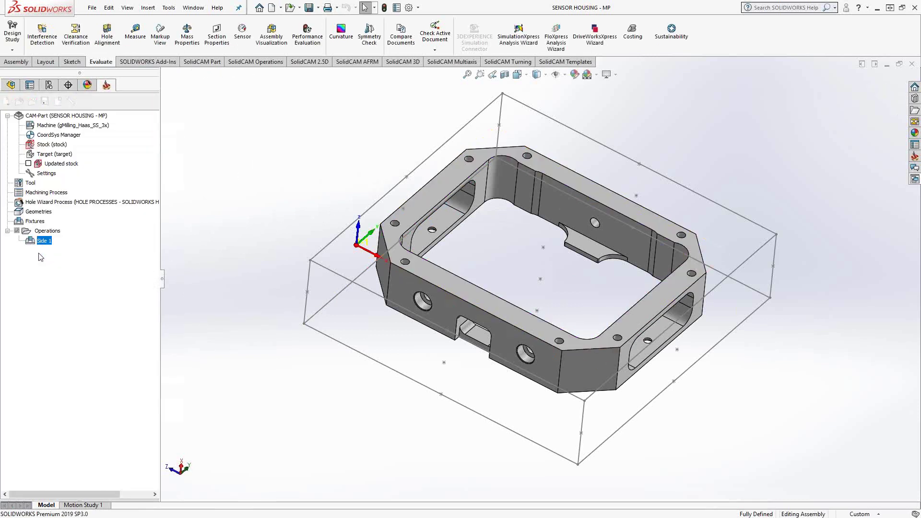
{"action": "left_click", "coordinate": [581, 245]}
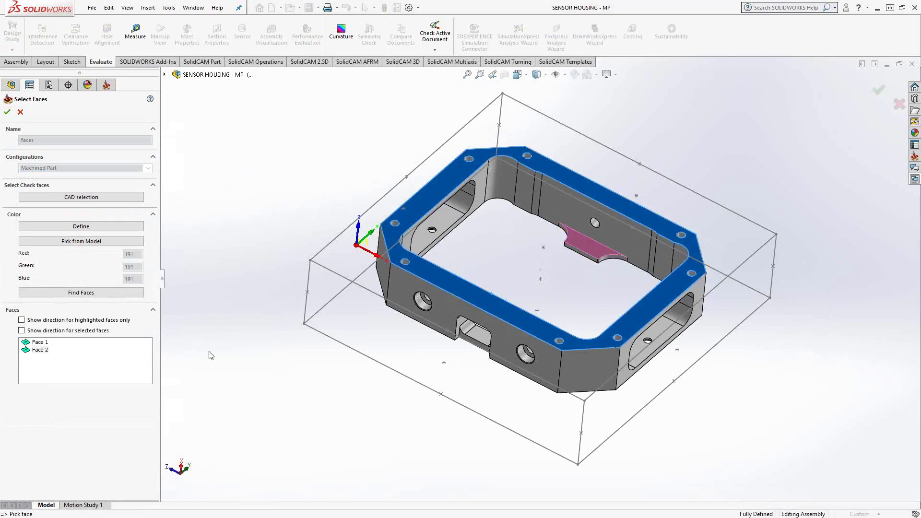
{"action": "right_click", "coordinate": [40, 342]}
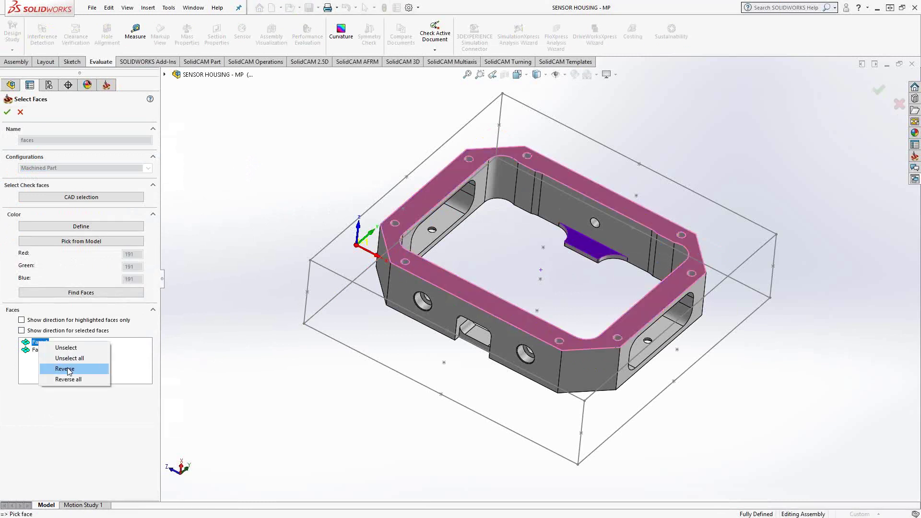
{"action": "left_click", "coordinate": [66, 348]}
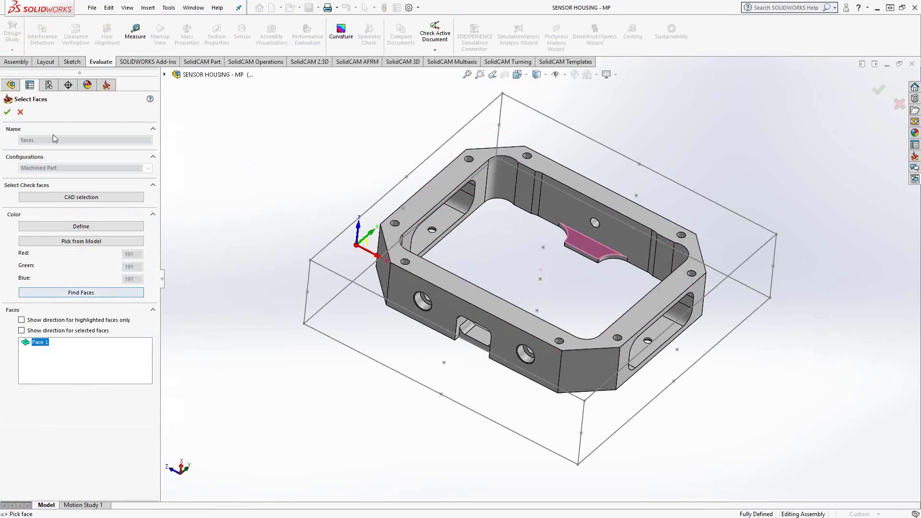
{"action": "left_click", "coordinate": [7, 112]}
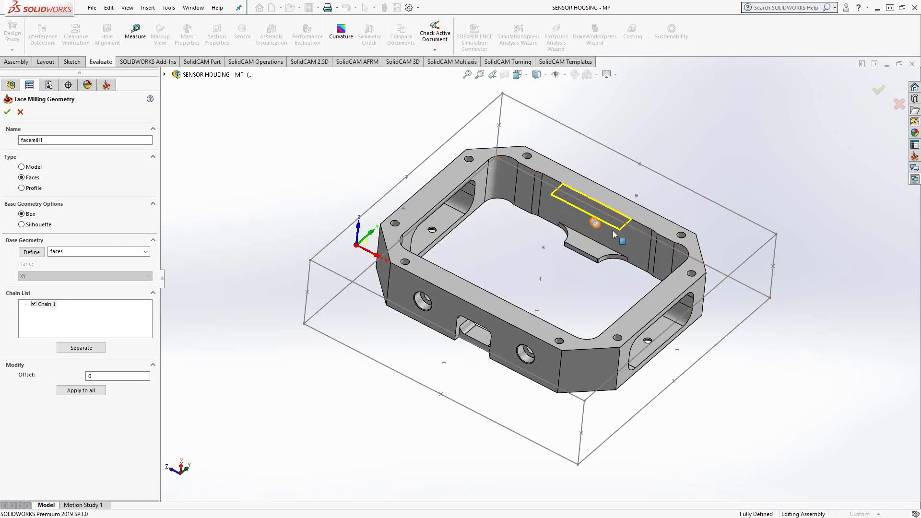
- Switch the geometry type to Profile and define a Constant Z chain around the top face's outer edge
{"action": "left_click", "coordinate": [29, 189]}
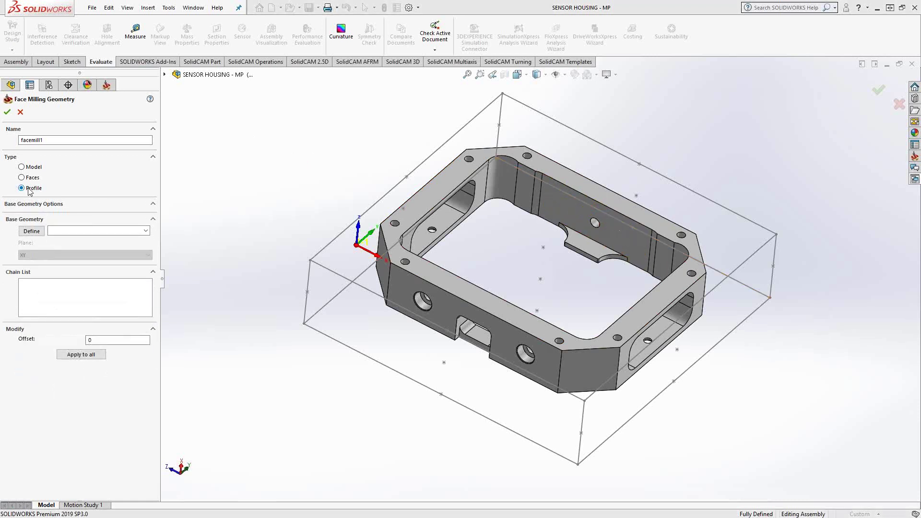
{"action": "key", "text": "Escape"}
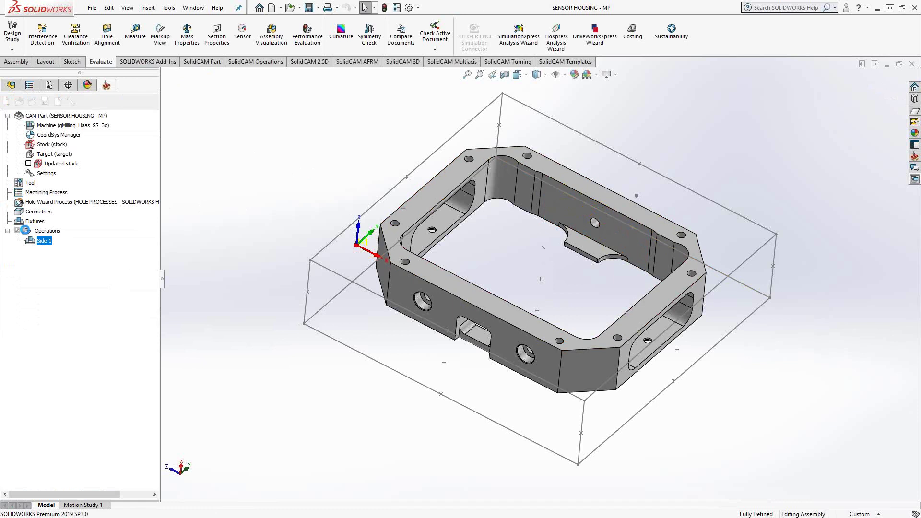
{"action": "left_click", "coordinate": [515, 326]}
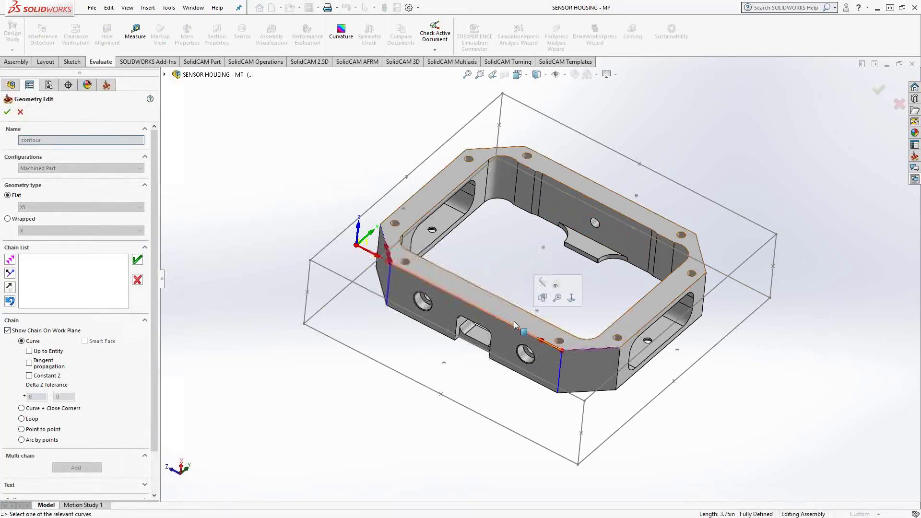
{"action": "left_click", "coordinate": [30, 375]}
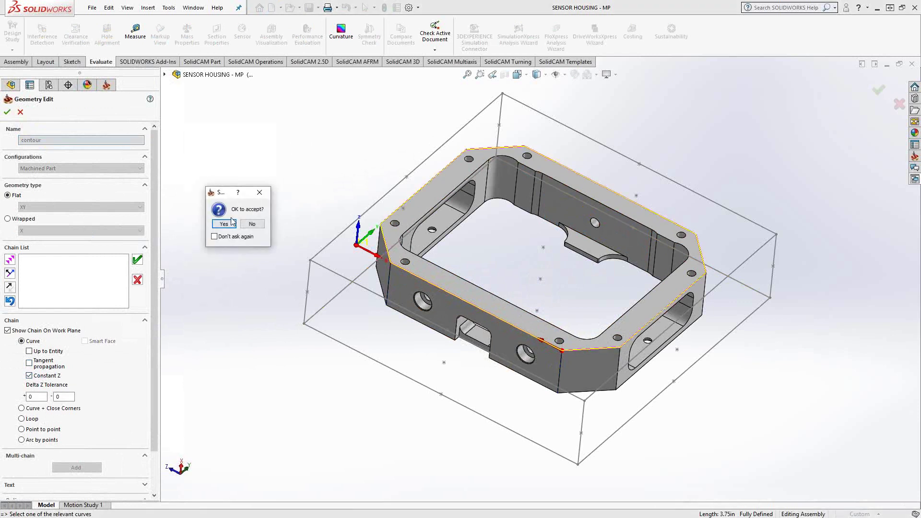
{"action": "left_click", "coordinate": [232, 222]}
{"action": "left_click", "coordinate": [7, 112]}
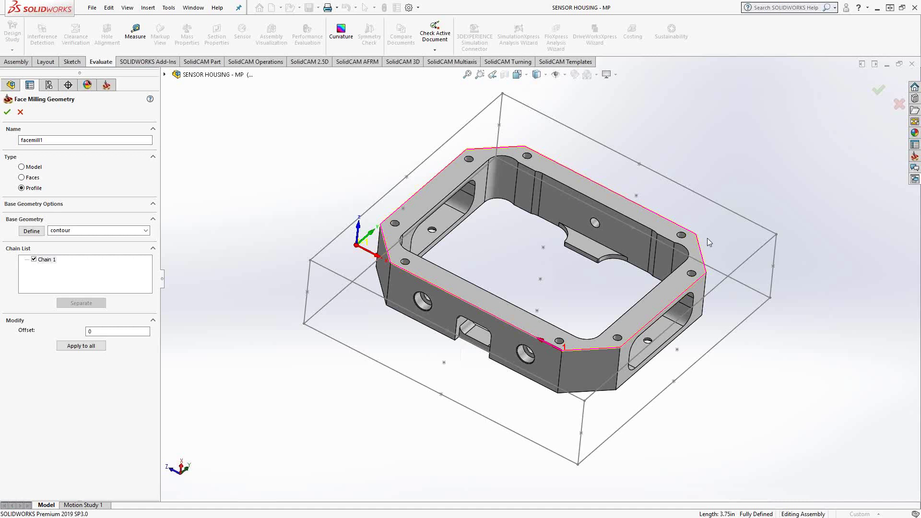
- Discard the new face milling geometry and base the operation on the updated stock
{"action": "left_click", "coordinate": [20, 112]}
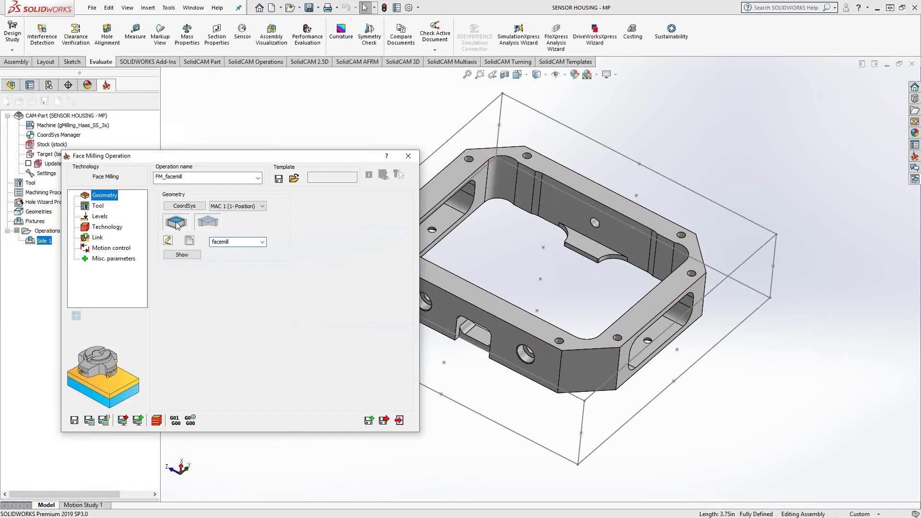
{"action": "left_click", "coordinate": [176, 224]}
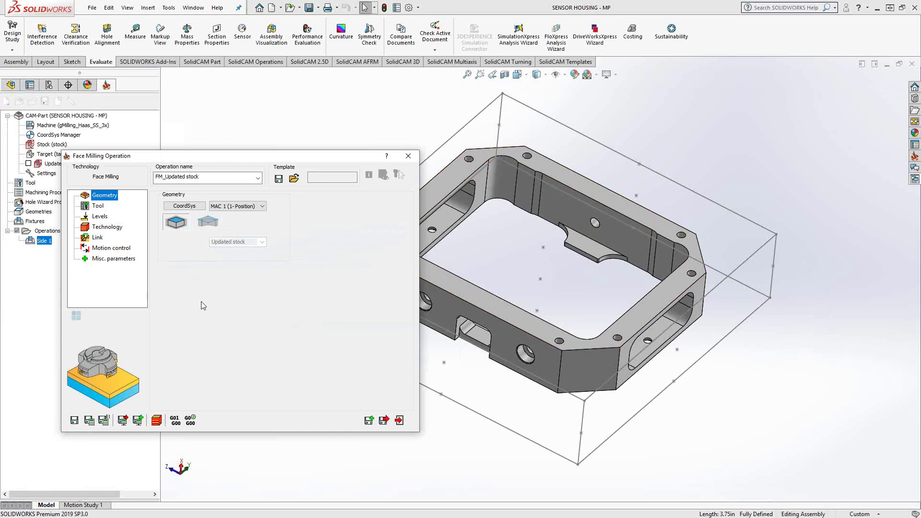
- Create a new face mill in the tool table for the face milling operation
{"action": "left_click", "coordinate": [100, 206]}
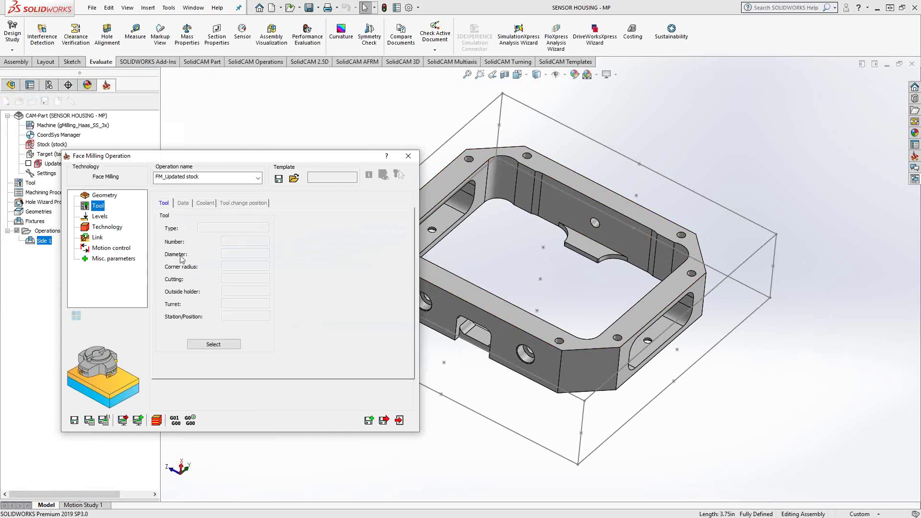
{"action": "left_click", "coordinate": [210, 345]}
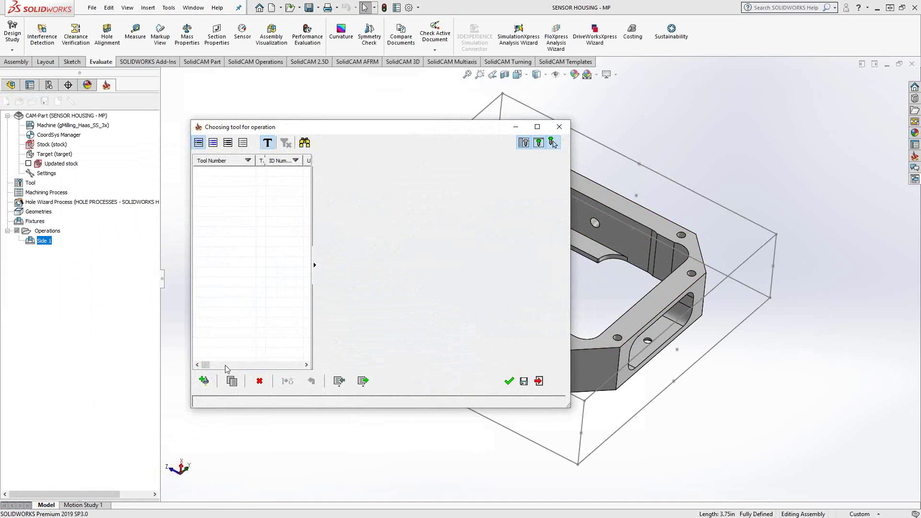
{"action": "left_click", "coordinate": [204, 381]}
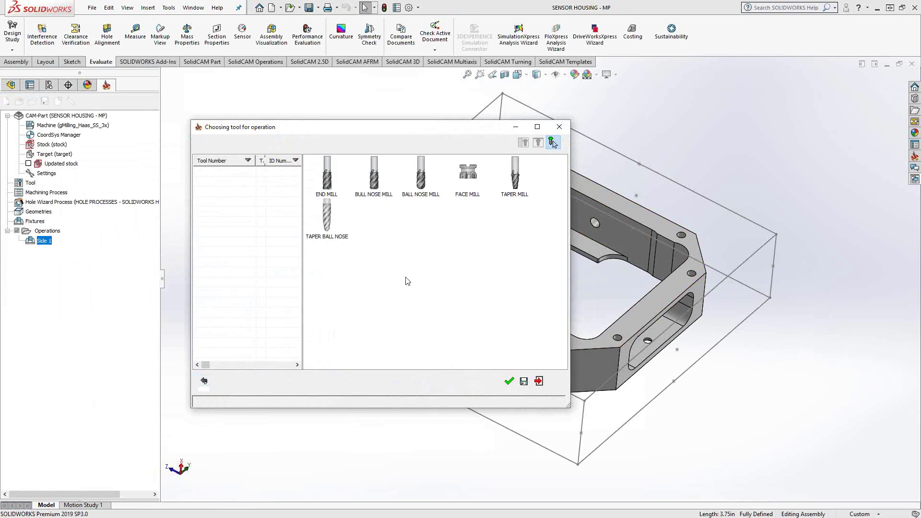
{"action": "left_click", "coordinate": [467, 179]}
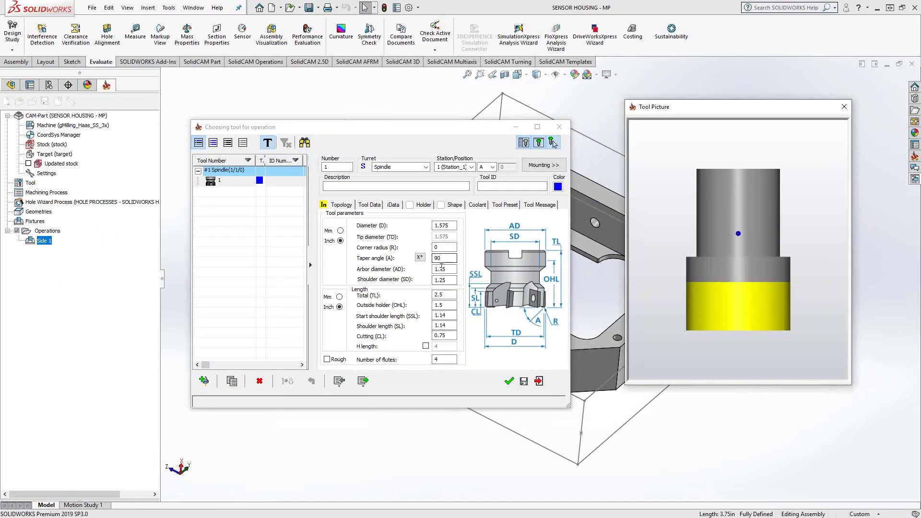
{"action": "left_click", "coordinate": [616, 282]}
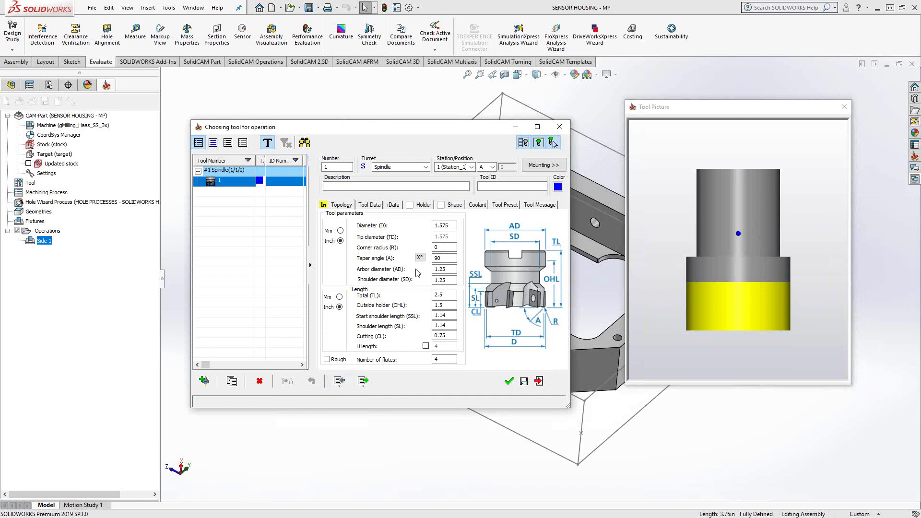
- Import the 2" Carbide Inserted Facemill 4FL from the FACEMILLS library into the tool table
{"action": "left_click", "coordinate": [339, 382]}
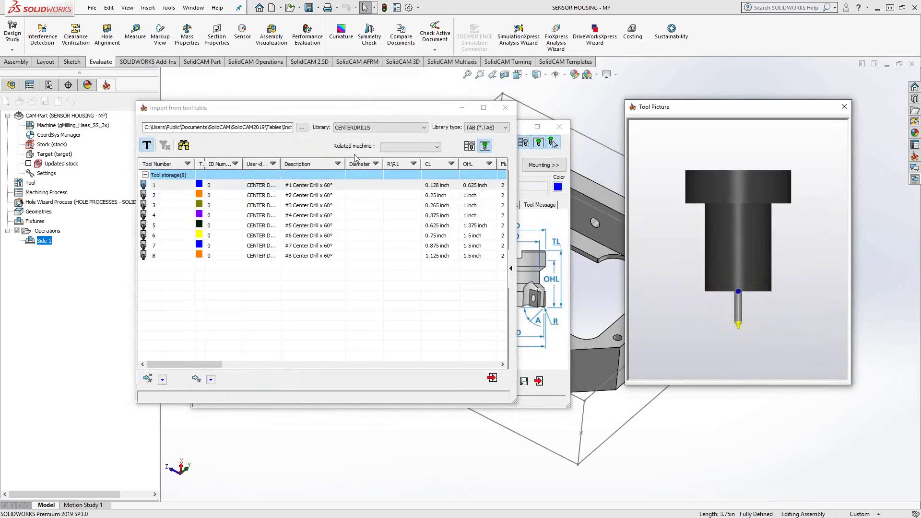
{"action": "left_click", "coordinate": [390, 127]}
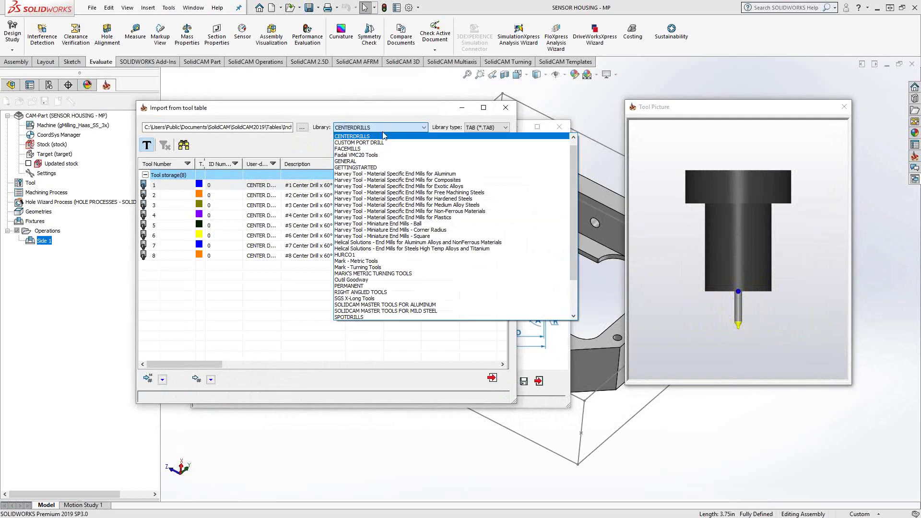
{"action": "left_click", "coordinate": [356, 149]}
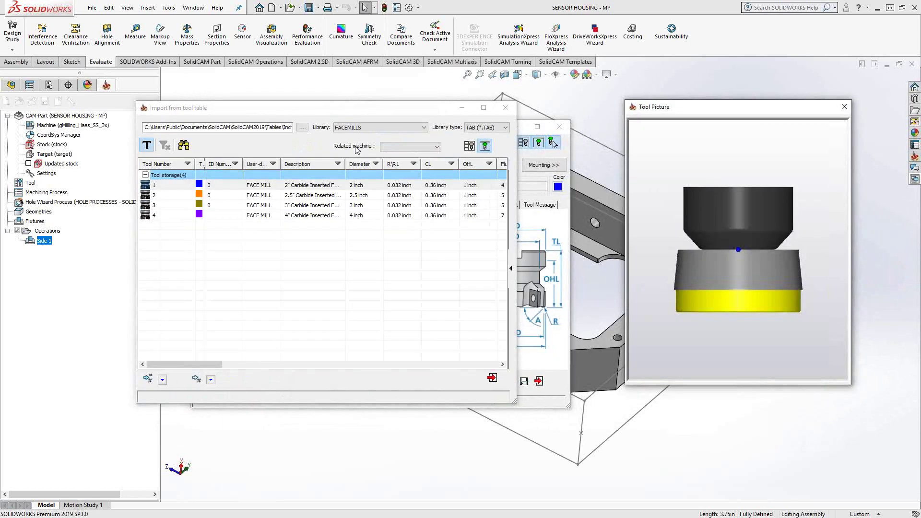
{"action": "left_click", "coordinate": [312, 185]}
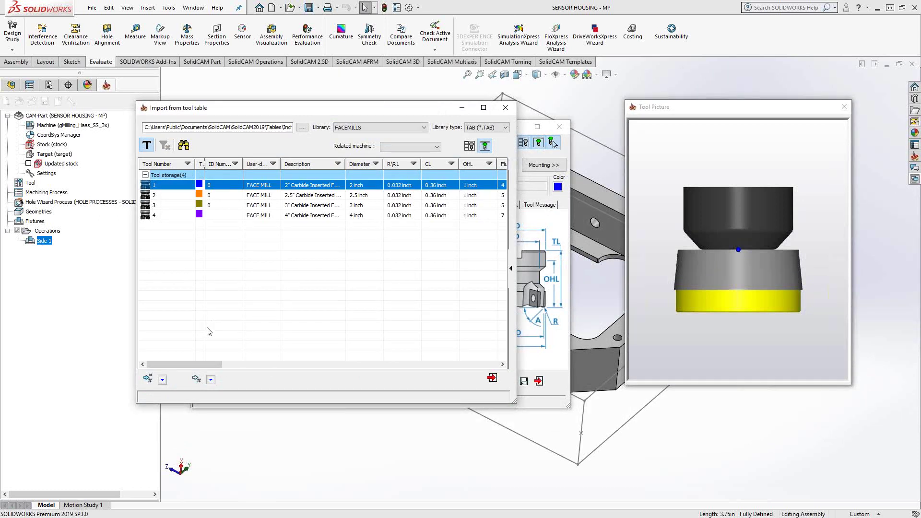
{"action": "left_click", "coordinate": [197, 380]}
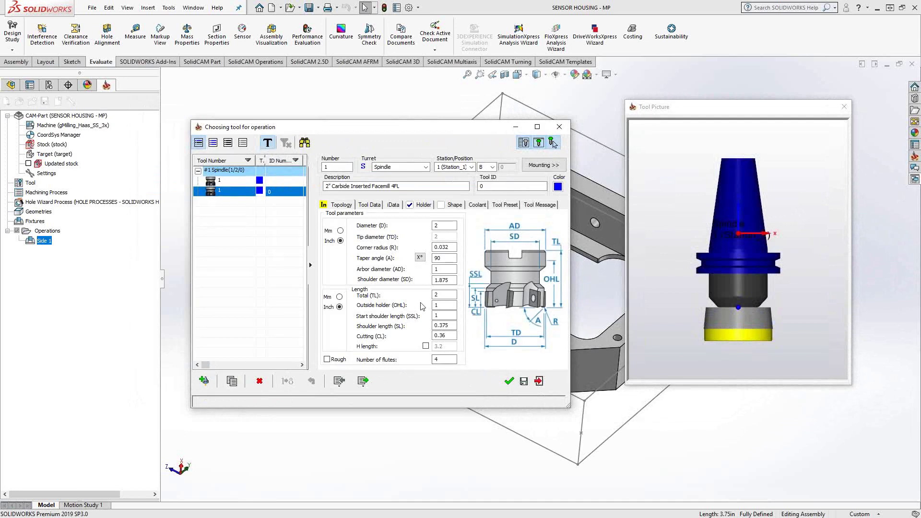
- Assign the 2" Carbide Inserted Facemill 4FL to the operation and review its feed, spin and coolant data
{"action": "left_click", "coordinate": [753, 270]}
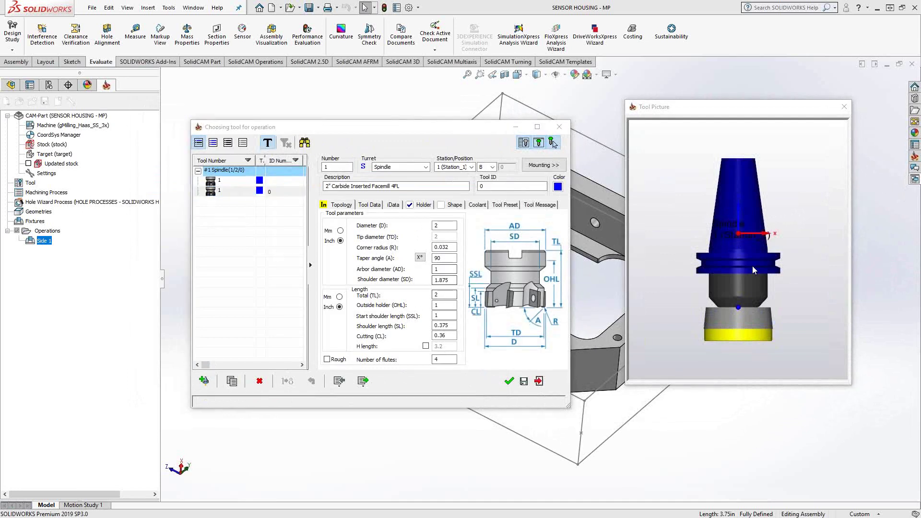
{"action": "left_click", "coordinate": [509, 381]}
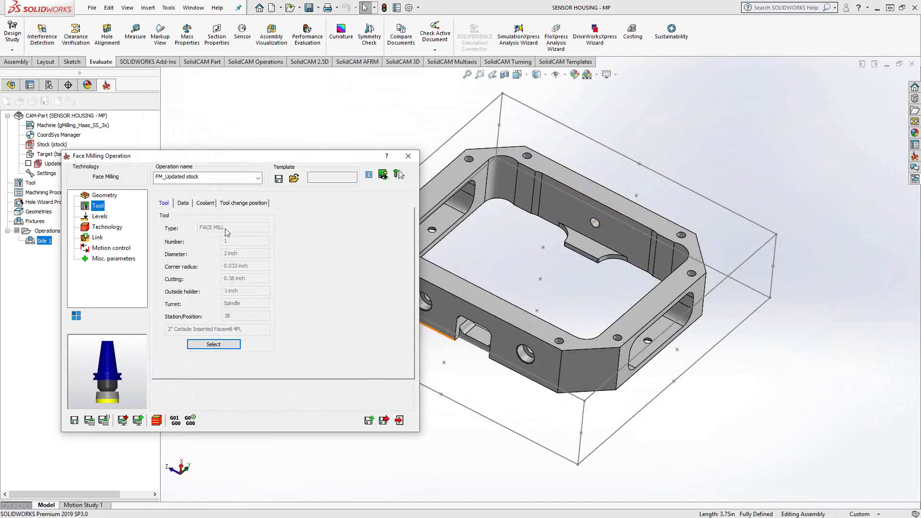
{"action": "left_click", "coordinate": [185, 204]}
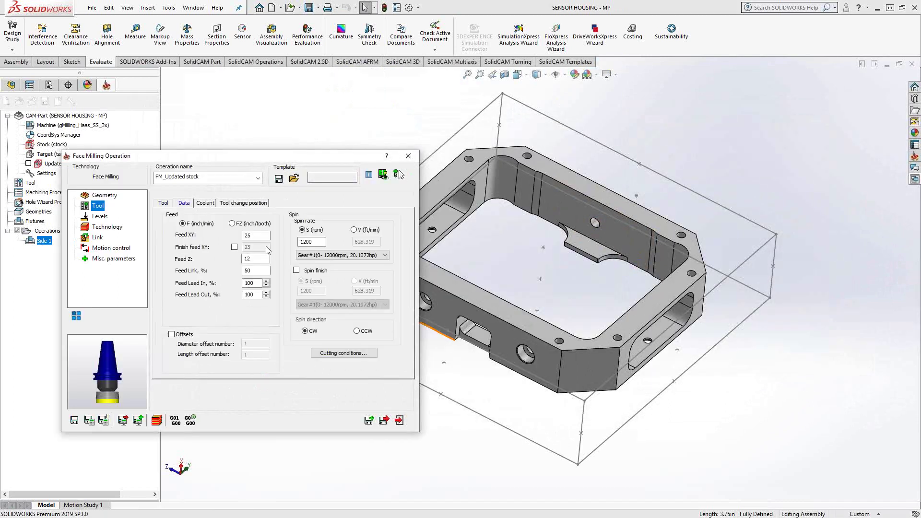
{"action": "left_click", "coordinate": [202, 203]}
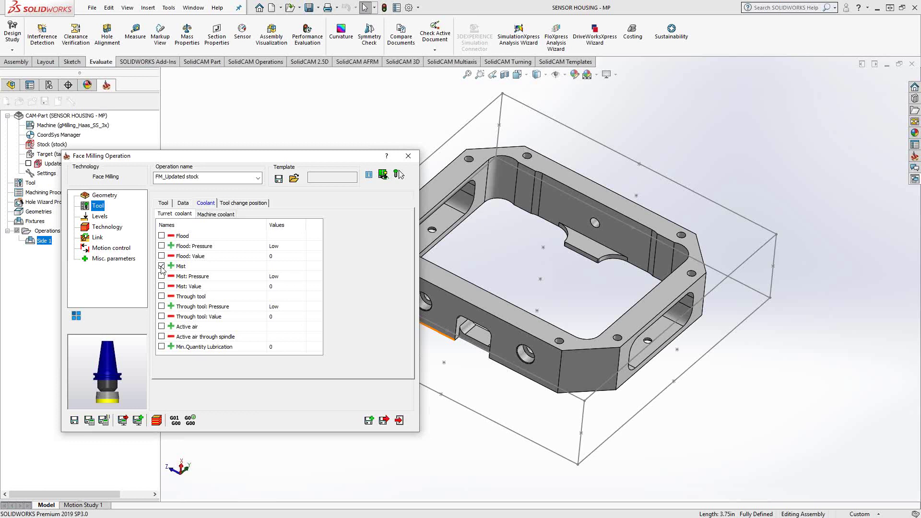
{"action": "left_click", "coordinate": [162, 203]}
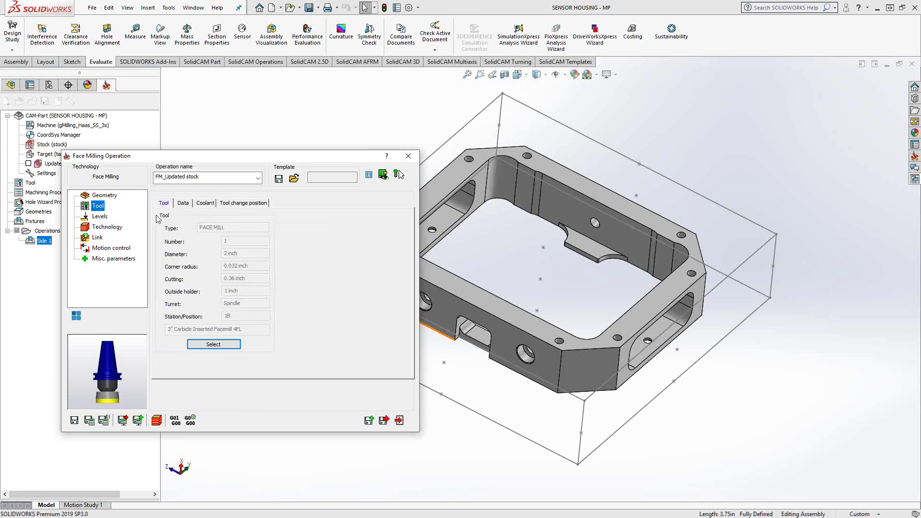
- Define the upper level from the stock's upper corner and the face depth from the housing's top face
{"action": "left_click", "coordinate": [99, 217]}
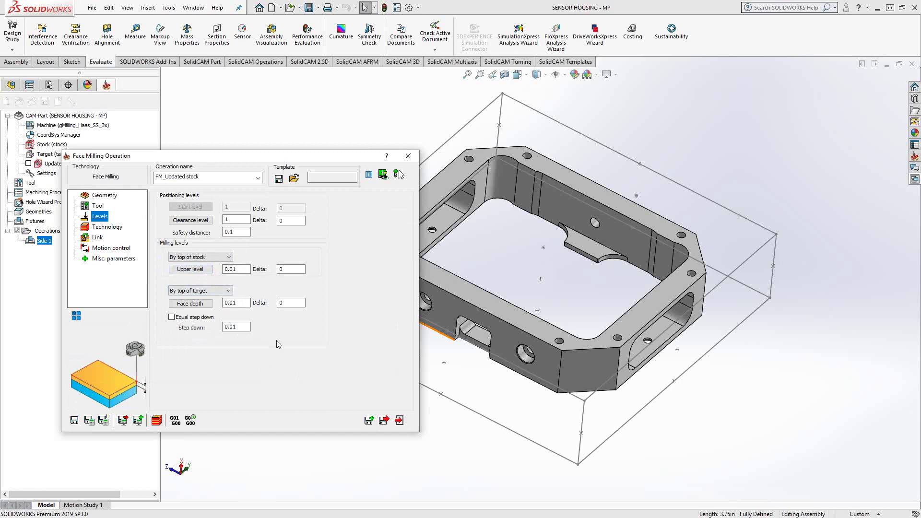
{"action": "left_click", "coordinate": [237, 271]}
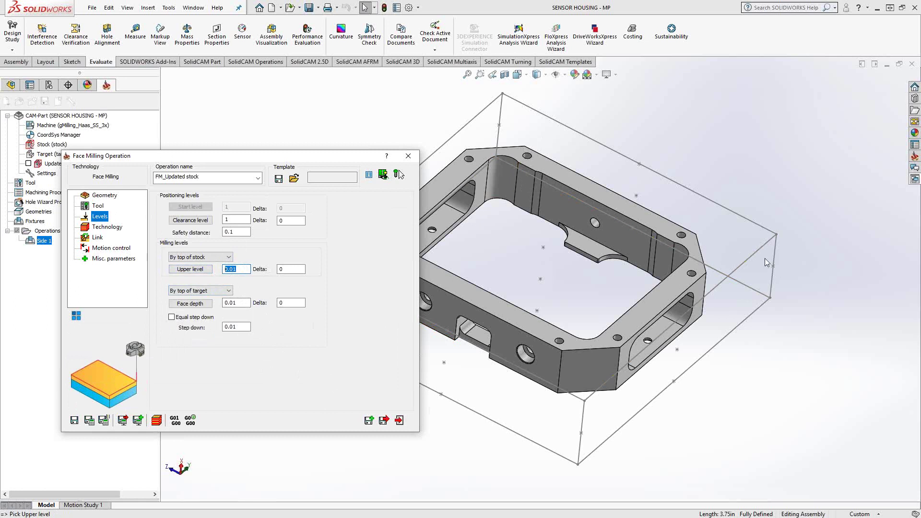
{"action": "left_click", "coordinate": [778, 235]}
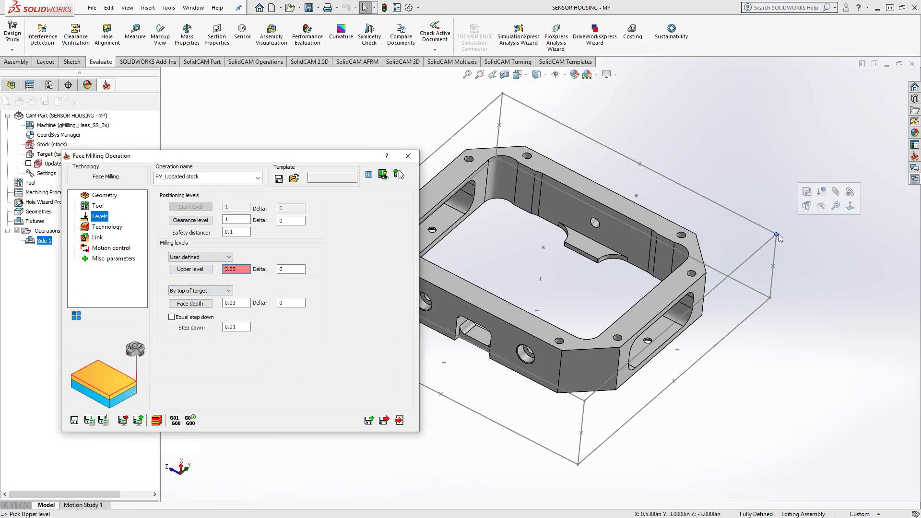
{"action": "left_click", "coordinate": [778, 235]}
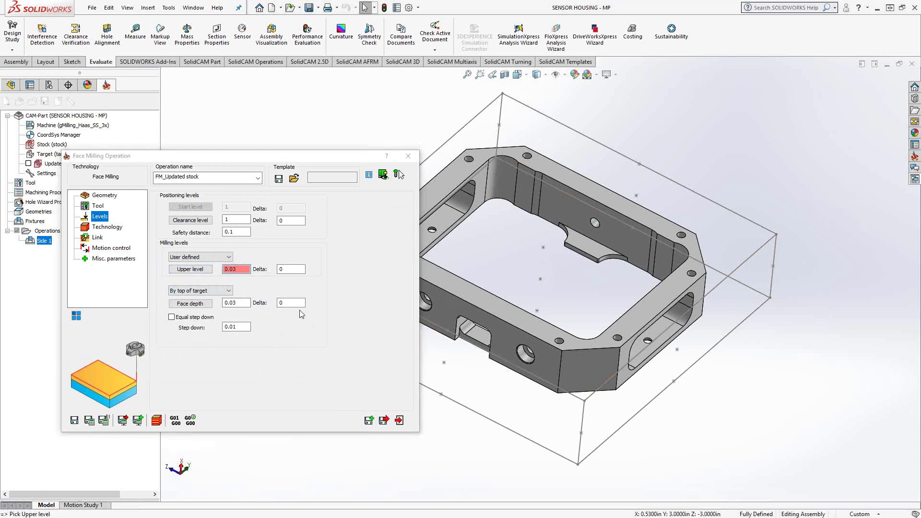
{"action": "left_click", "coordinate": [192, 303]}
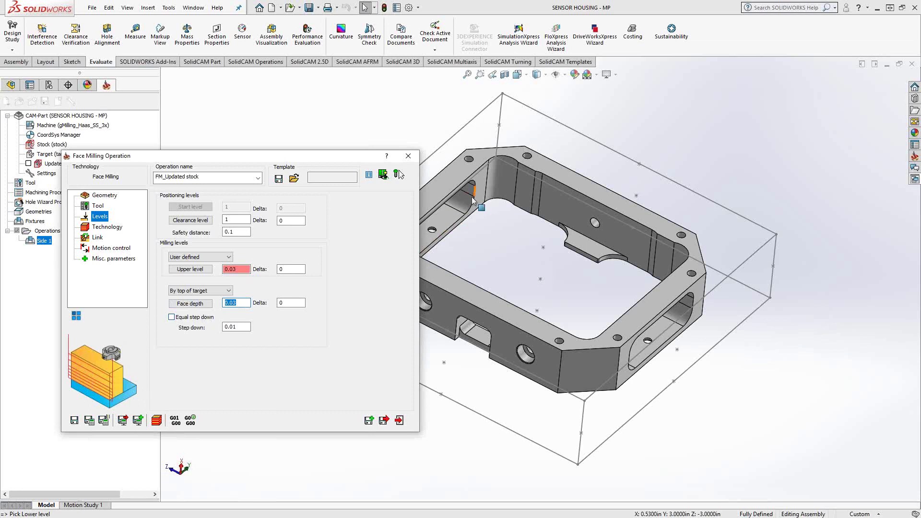
{"action": "left_click", "coordinate": [655, 223]}
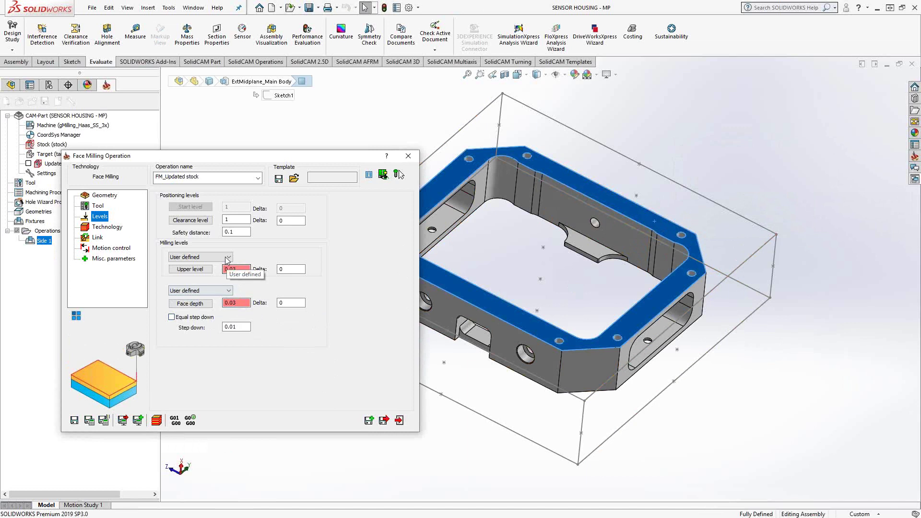
- Set the upper level to By top of stock and the face depth to By top of target
{"action": "left_click", "coordinate": [206, 257]}
{"action": "left_click", "coordinate": [201, 272]}
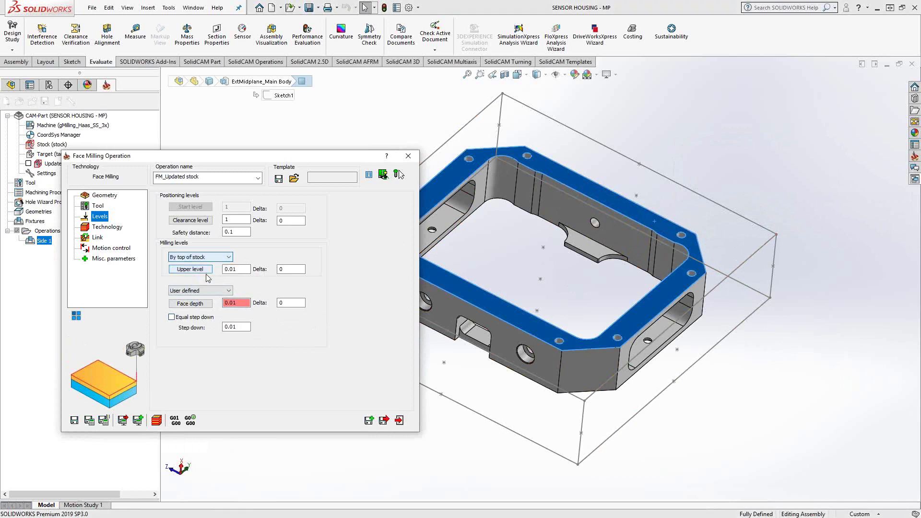
{"action": "left_click", "coordinate": [221, 290]}
{"action": "left_click", "coordinate": [196, 306]}
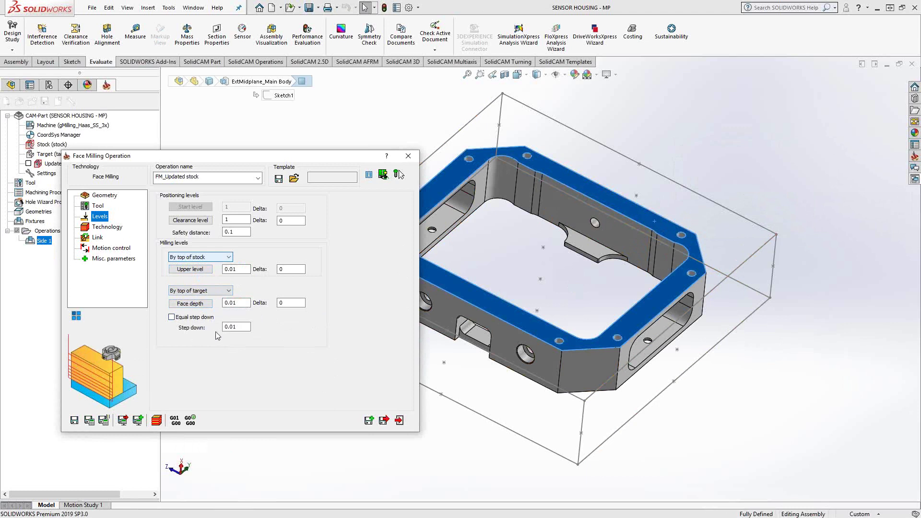
- Enable equal step down in the face milling levels
{"action": "left_click", "coordinate": [235, 326]}
{"action": "double_click", "coordinate": [236, 327]}
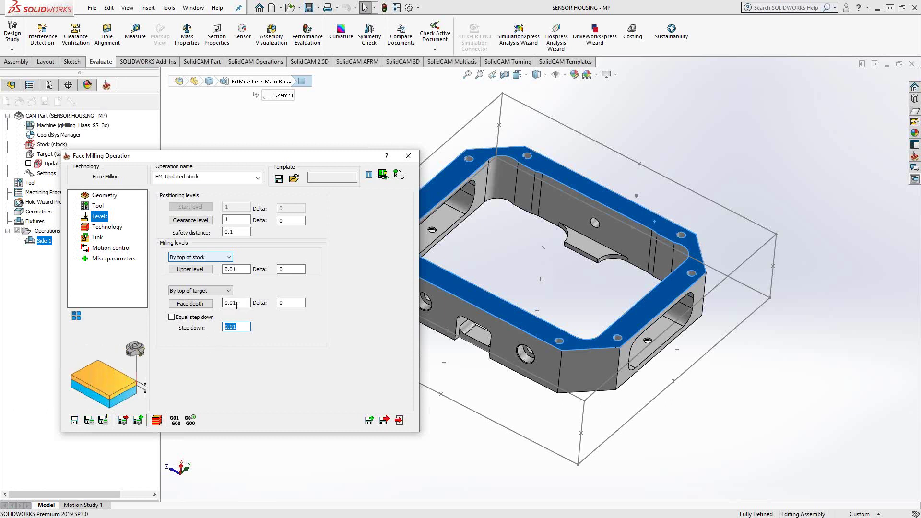
{"action": "left_click", "coordinate": [236, 305]}
{"action": "left_click", "coordinate": [171, 317]}
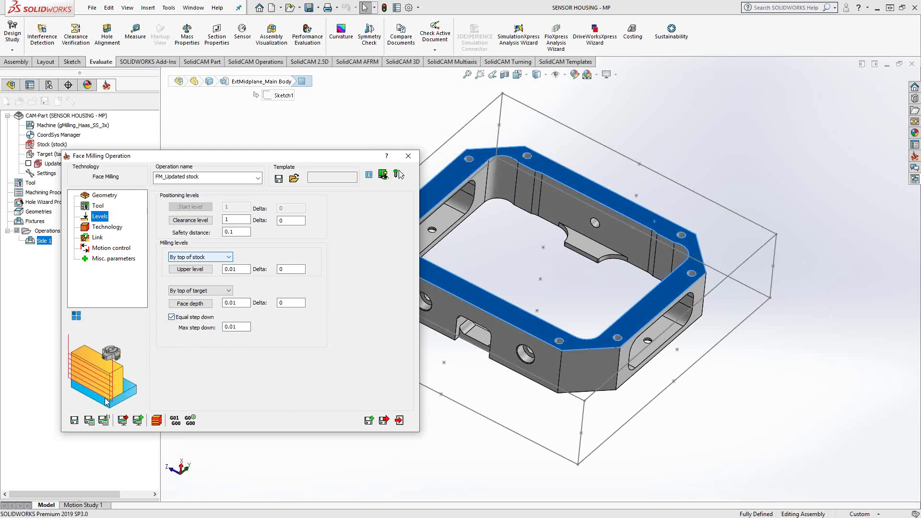
- Keep Hatch as the face milling technology and open its hatch angle, direction and extension settings
{"action": "left_click", "coordinate": [106, 227]}
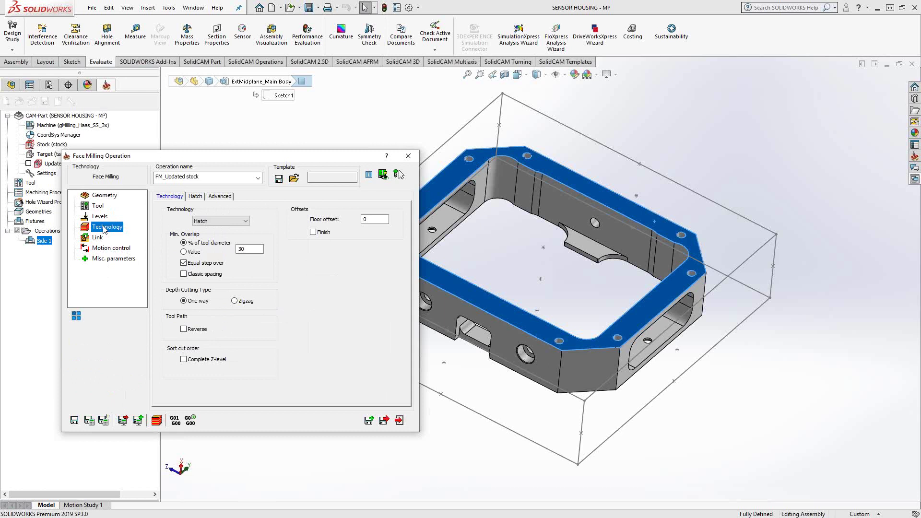
{"action": "left_click", "coordinate": [244, 221]}
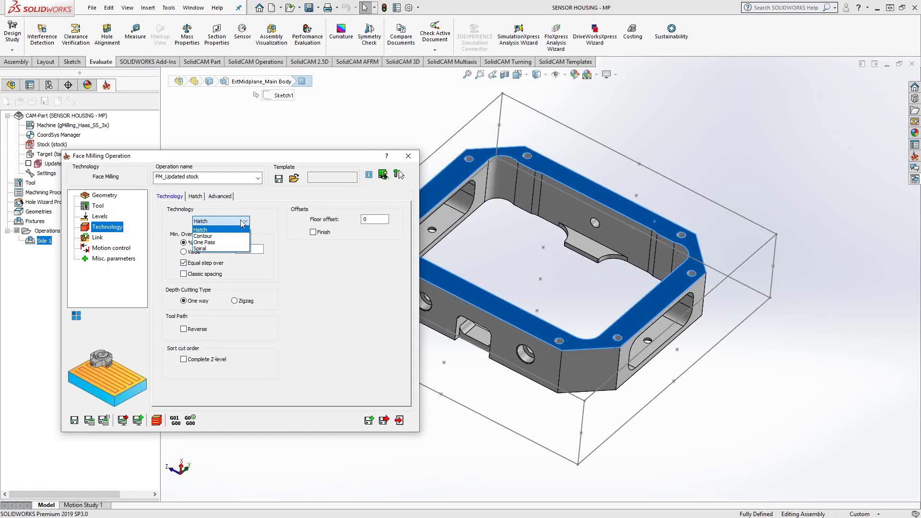
{"action": "left_click", "coordinate": [208, 229]}
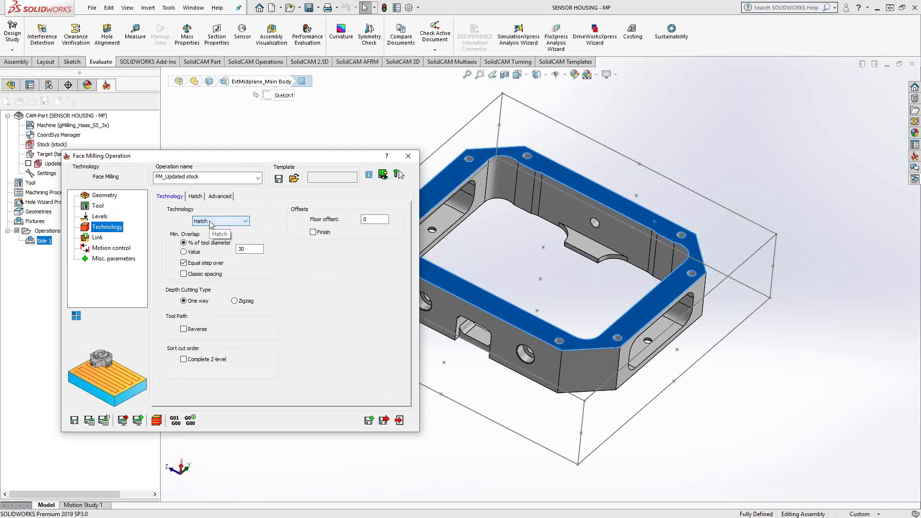
{"action": "left_click", "coordinate": [201, 197]}
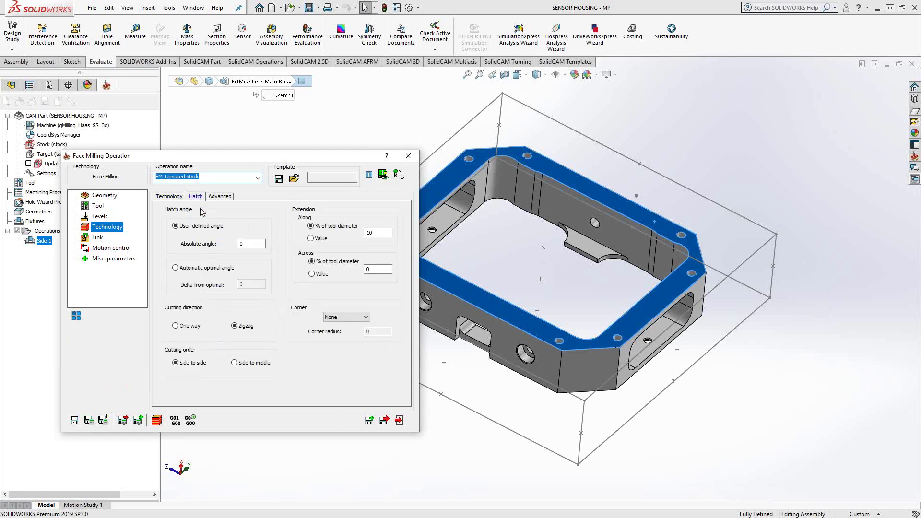
- Try the automatic optimal hatch angle and return to the user-defined angle
{"action": "double_click", "coordinate": [260, 245]}
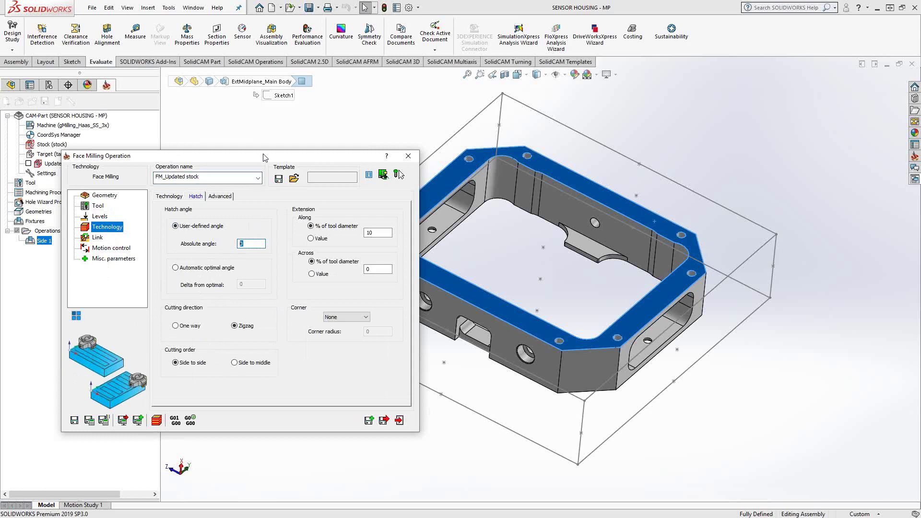
{"action": "left_click_drag", "start_coordinate": [267, 156], "coordinate": [181, 153]}
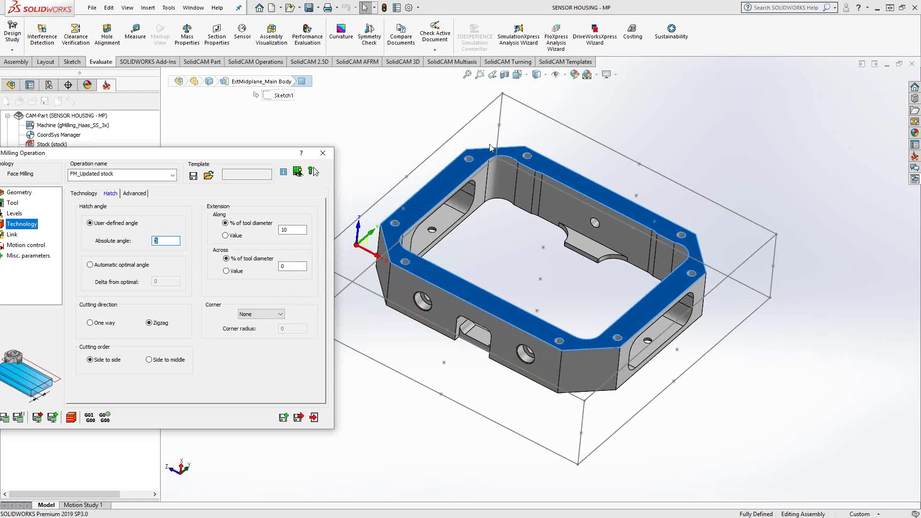
{"action": "left_click", "coordinate": [90, 266]}
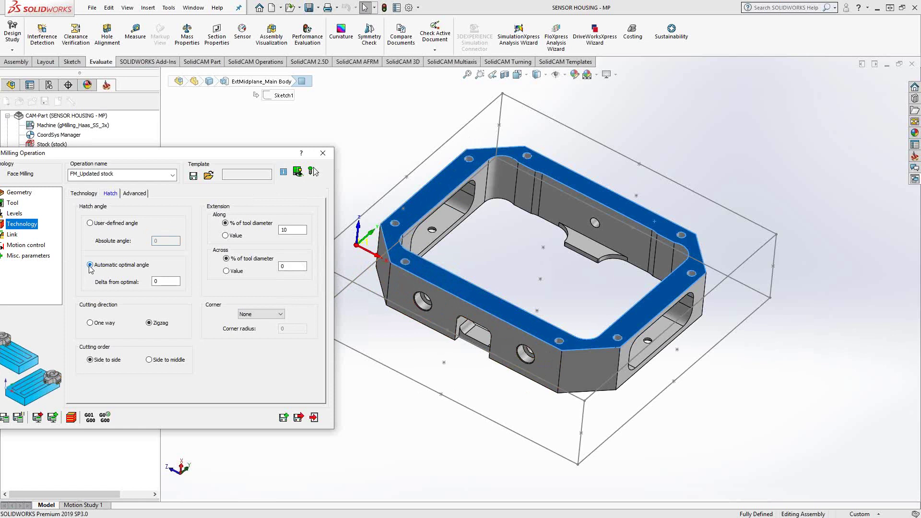
{"action": "left_click", "coordinate": [110, 225]}
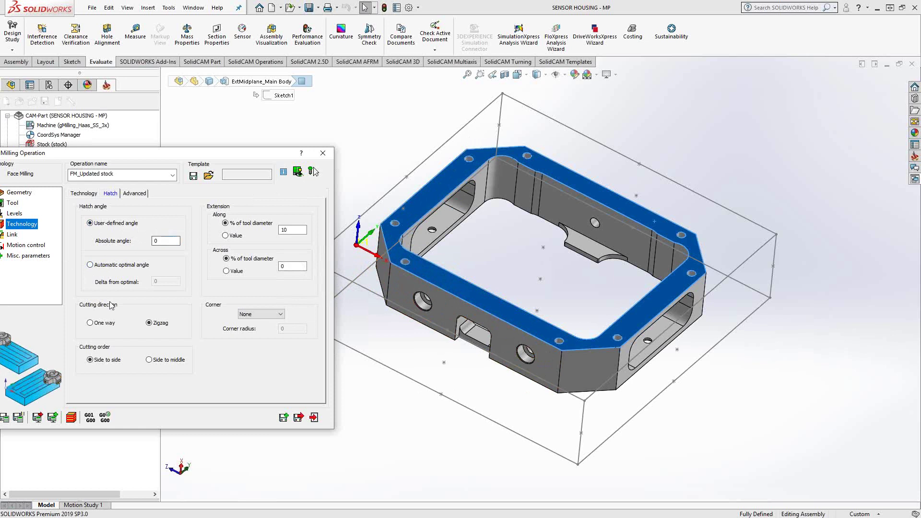
- Try the One way cutting direction, return to Zigzag and check the extension along the passes
{"action": "left_click_drag", "start_coordinate": [72, 154], "coordinate": [162, 157]}
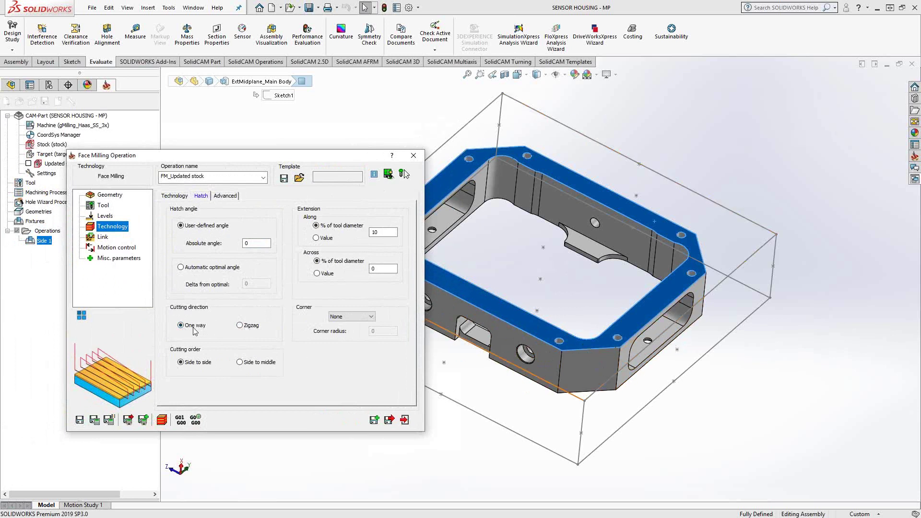
{"action": "left_click", "coordinate": [240, 325]}
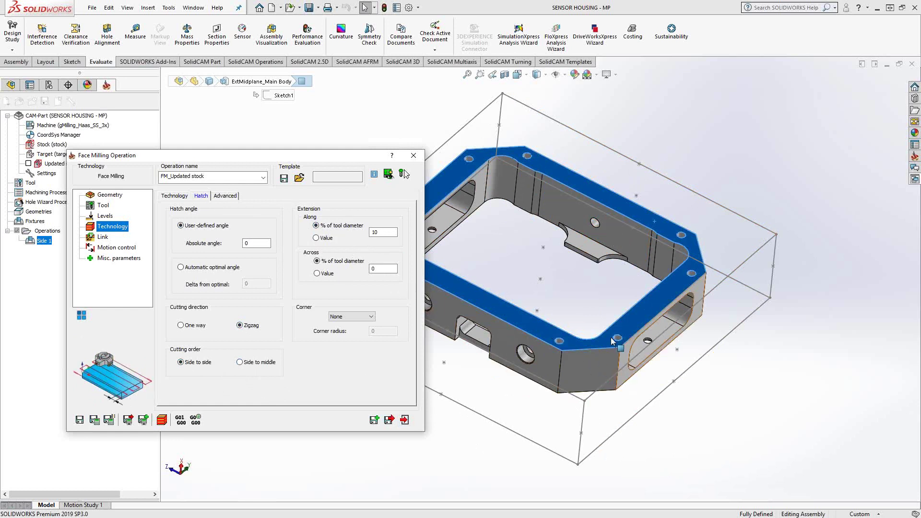
{"action": "double_click", "coordinate": [374, 232]}
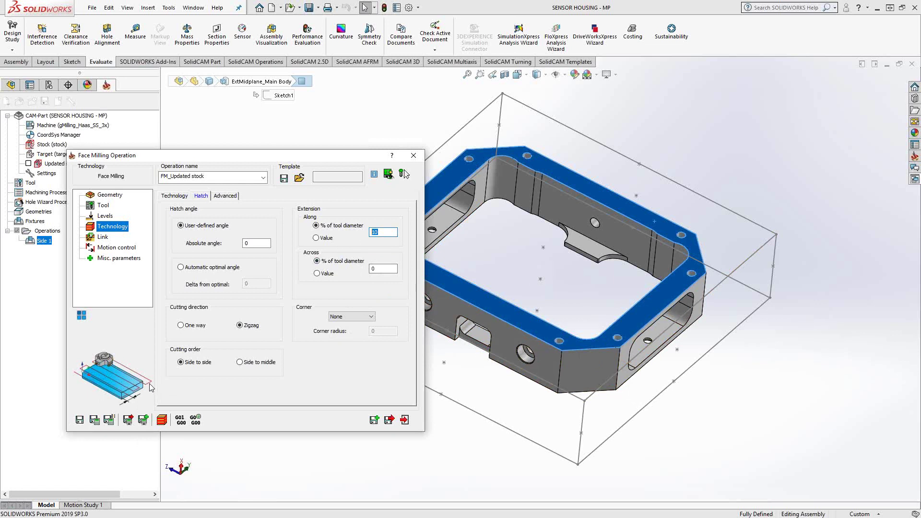
- Try the Fillet corner option for the hatch passes and set it back to None
{"action": "left_click", "coordinate": [366, 316]}
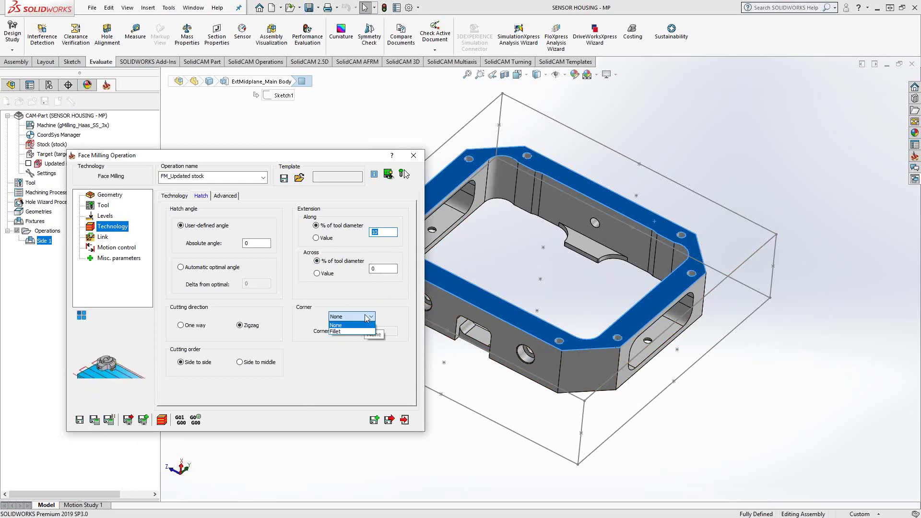
{"action": "left_click", "coordinate": [341, 334]}
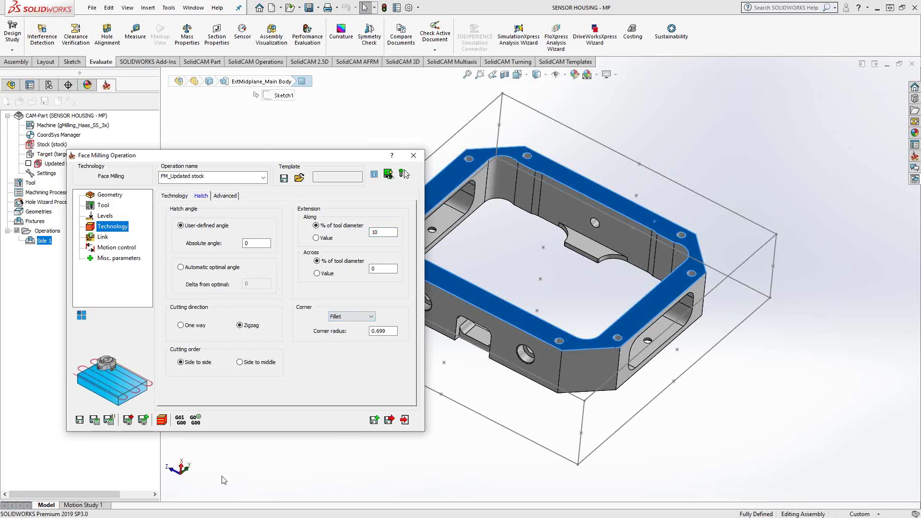
{"action": "key", "text": "Tab"}
{"action": "left_click", "coordinate": [361, 317]}
{"action": "left_click", "coordinate": [345, 324]}
- Switch the face milling technology to Contour and check its extension as a percentage of tool diameter
{"action": "left_click", "coordinate": [172, 196]}
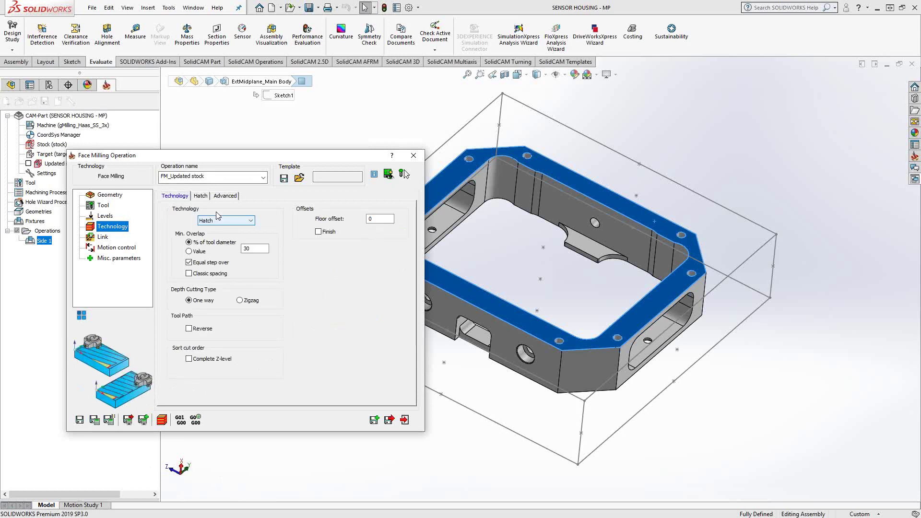
{"action": "left_click", "coordinate": [226, 220]}
{"action": "left_click", "coordinate": [210, 239]}
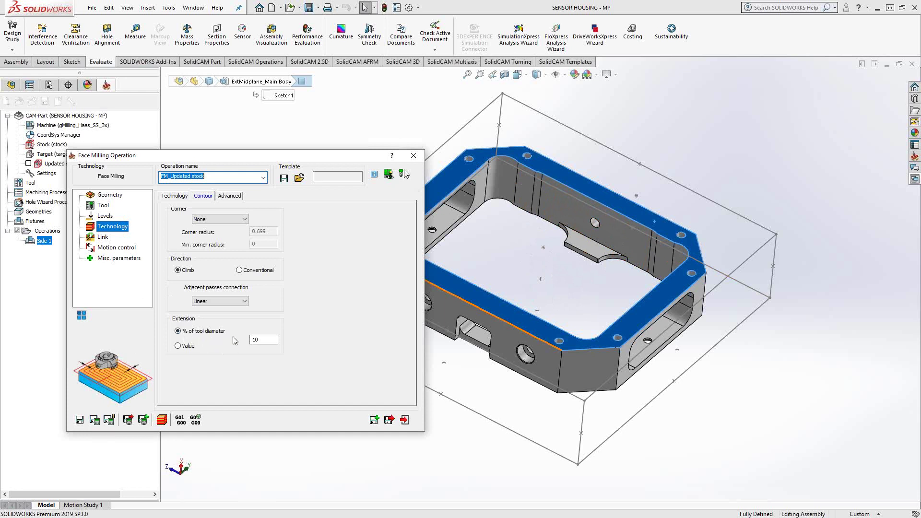
{"action": "left_click", "coordinate": [257, 340]}
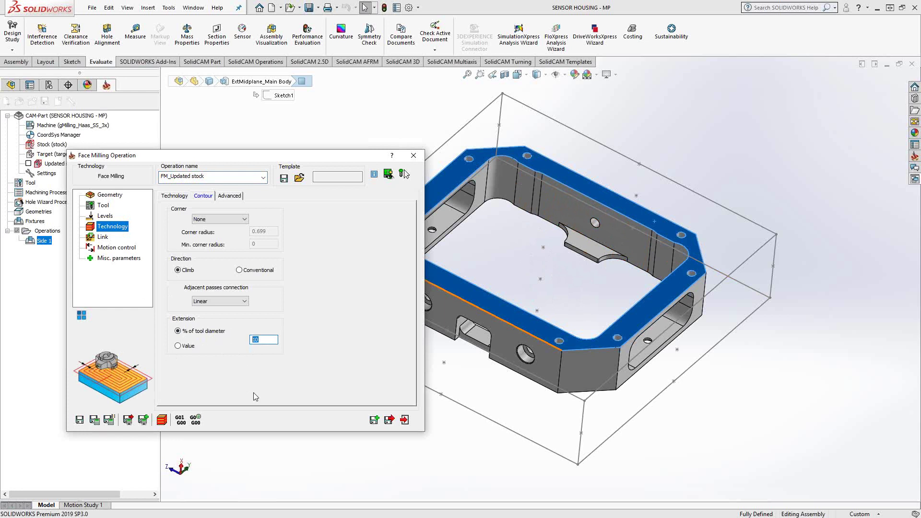
- Try the Loop corner option for the contour passes and change it to Sharp
{"action": "left_click", "coordinate": [223, 218]}
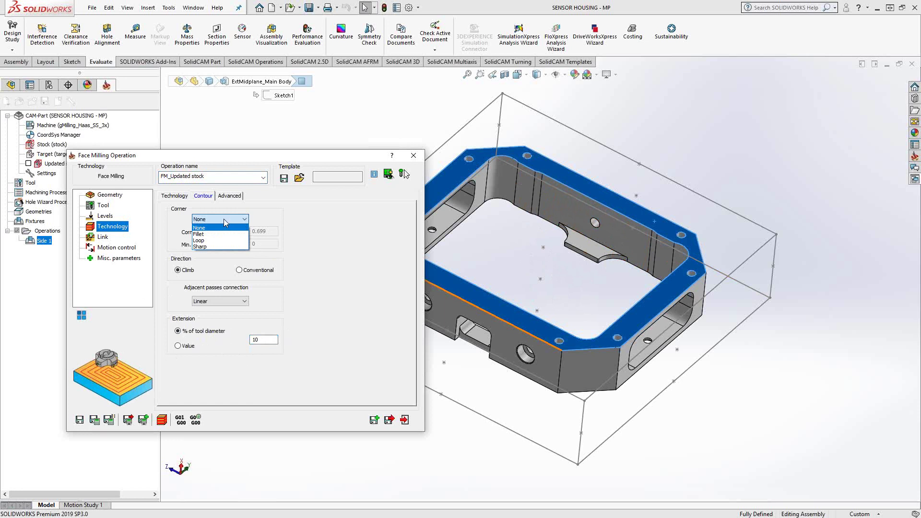
{"action": "left_click", "coordinate": [200, 240]}
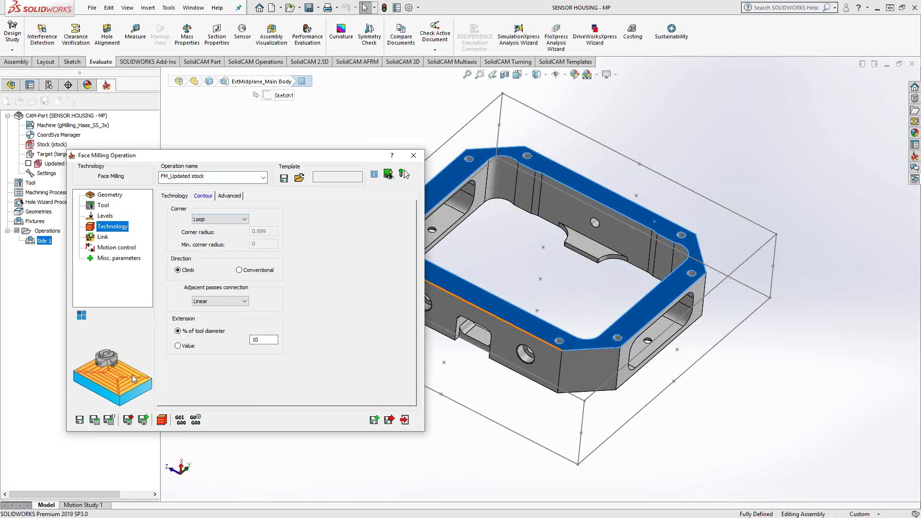
{"action": "left_click", "coordinate": [210, 221]}
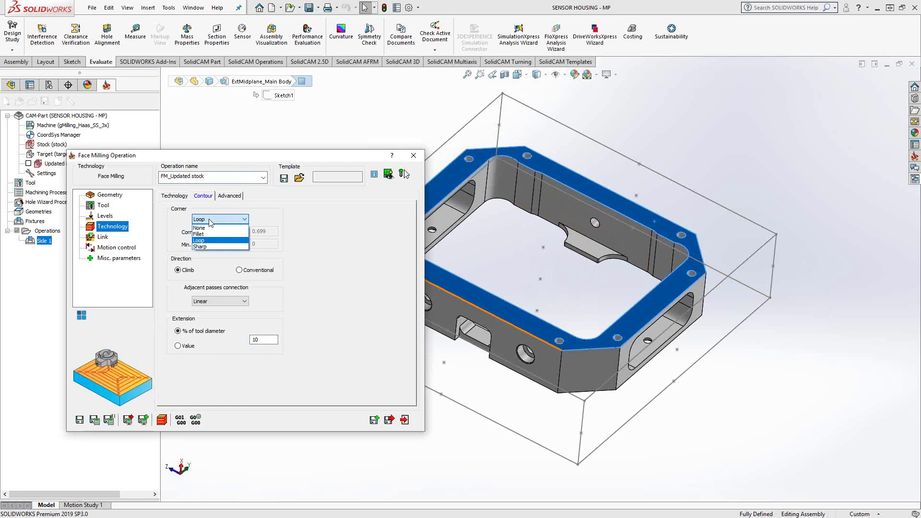
{"action": "left_click", "coordinate": [204, 248]}
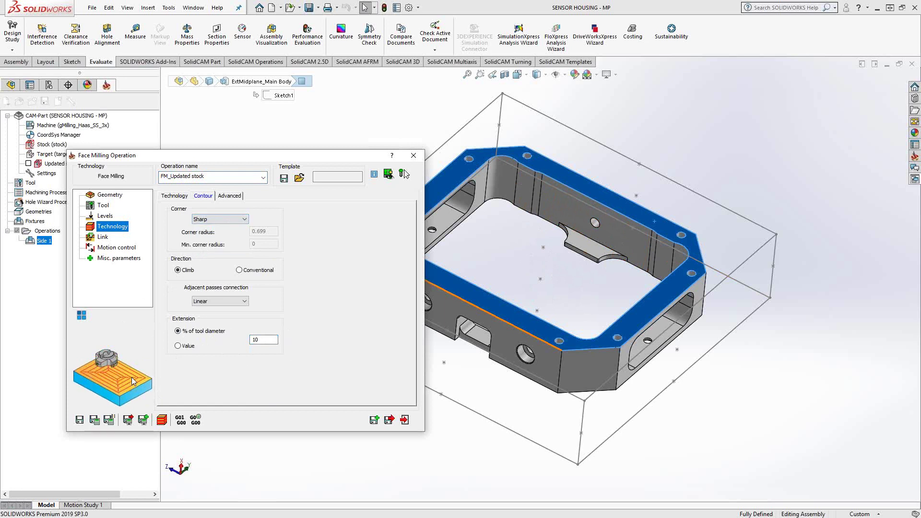
- Try the One Pass face milling technology and check its delta from optimal and extension settings
{"action": "left_click", "coordinate": [222, 220]}
{"action": "left_click", "coordinate": [219, 228]}
{"action": "left_click", "coordinate": [186, 196]}
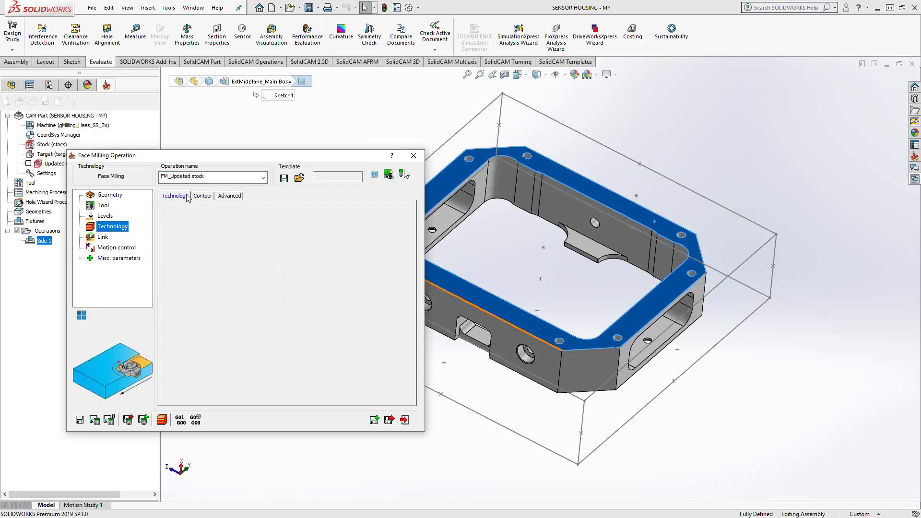
{"action": "left_click", "coordinate": [216, 222]}
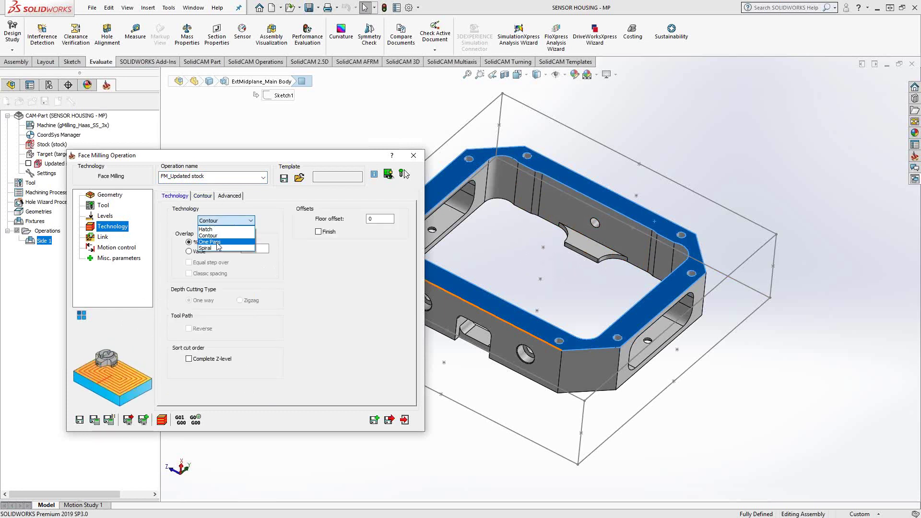
{"action": "left_click", "coordinate": [217, 245]}
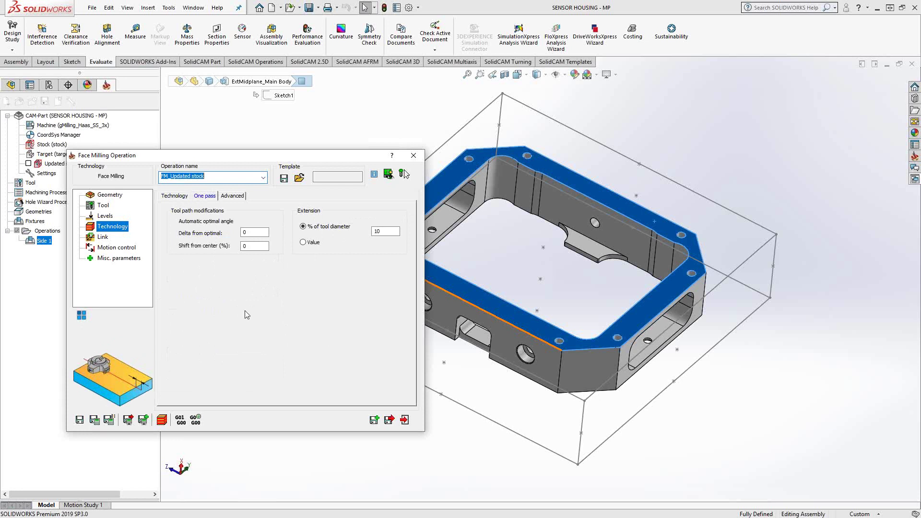
{"action": "left_click", "coordinate": [247, 232]}
{"action": "left_click", "coordinate": [382, 232]}
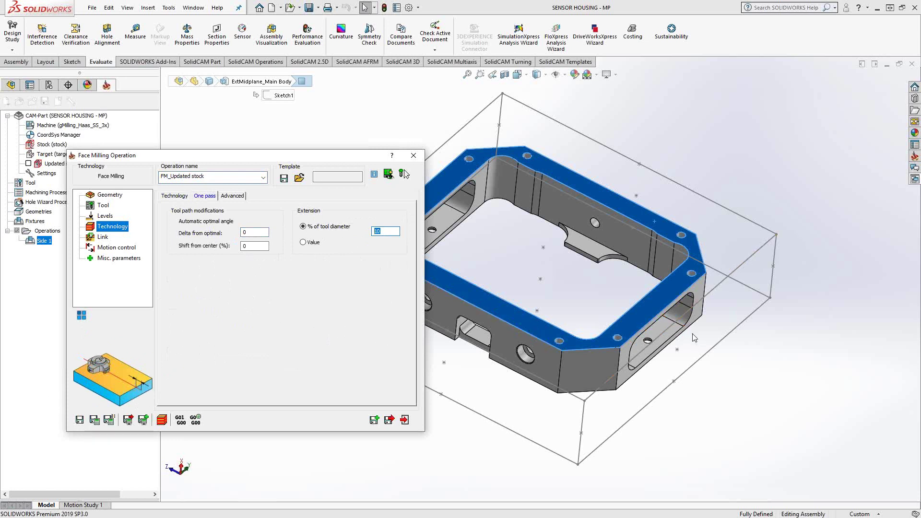
- Try the Spiral face milling technology and look at its approach options
{"action": "left_click", "coordinate": [174, 195]}
{"action": "left_click", "coordinate": [230, 221]}
{"action": "left_click", "coordinate": [221, 248]}
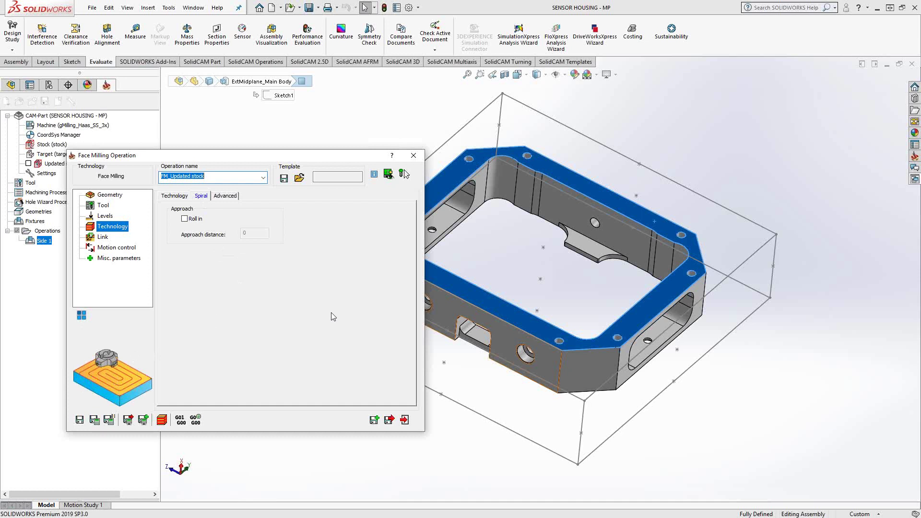
- Set the face milling technology back to Hatch and review the list of available technologies
{"action": "left_click", "coordinate": [174, 196]}
{"action": "left_click", "coordinate": [226, 220]}
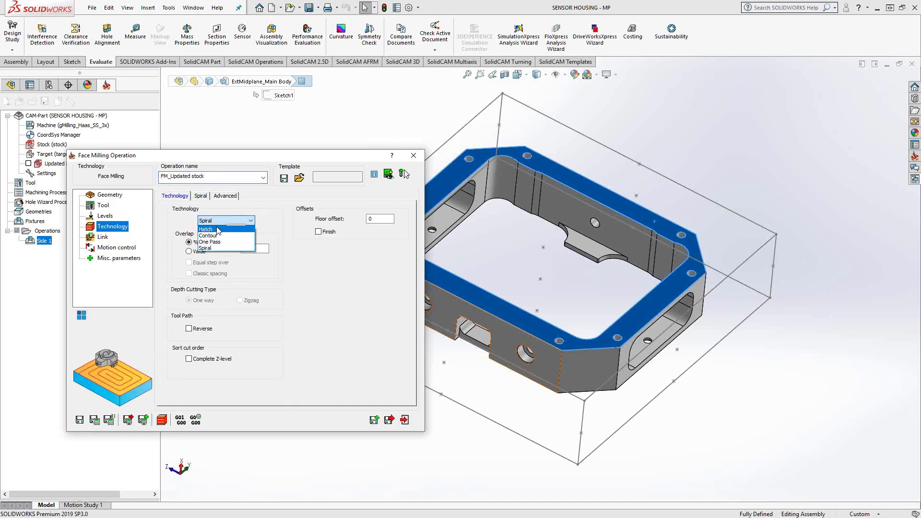
{"action": "left_click", "coordinate": [218, 230]}
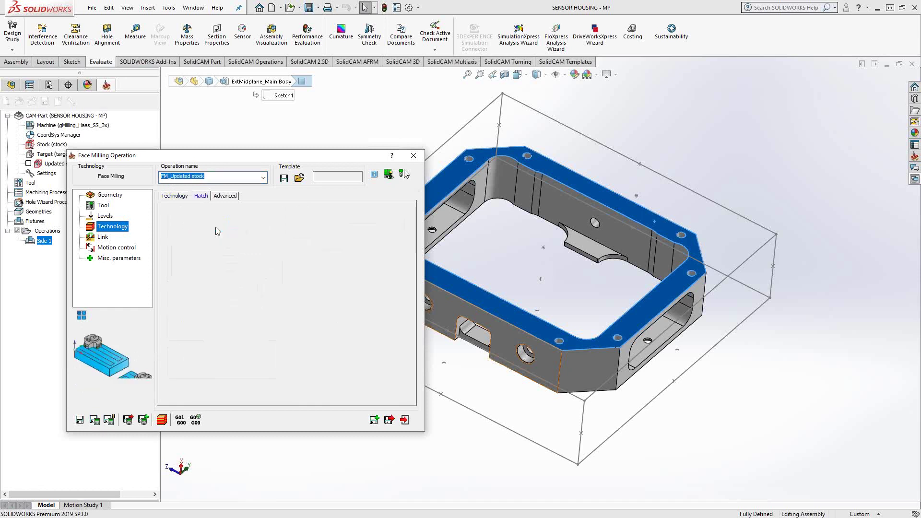
{"action": "left_click", "coordinate": [175, 196]}
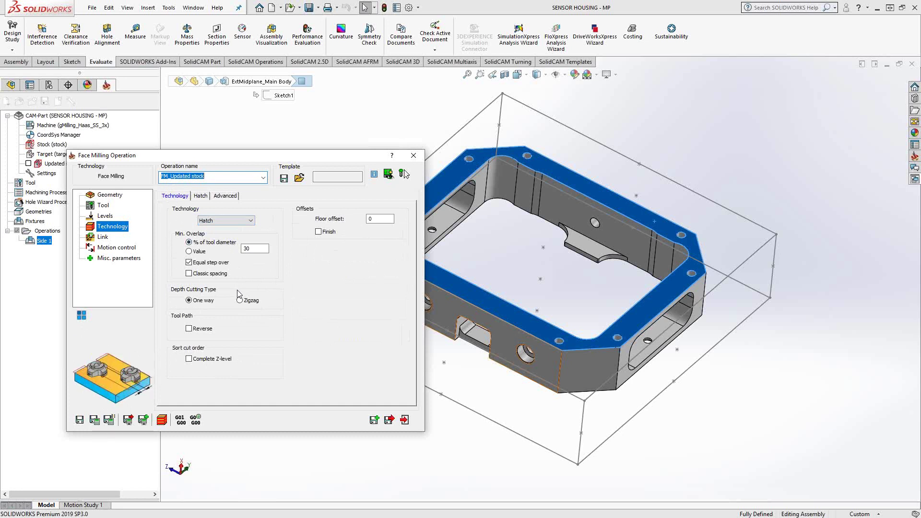
{"action": "left_click", "coordinate": [219, 221]}
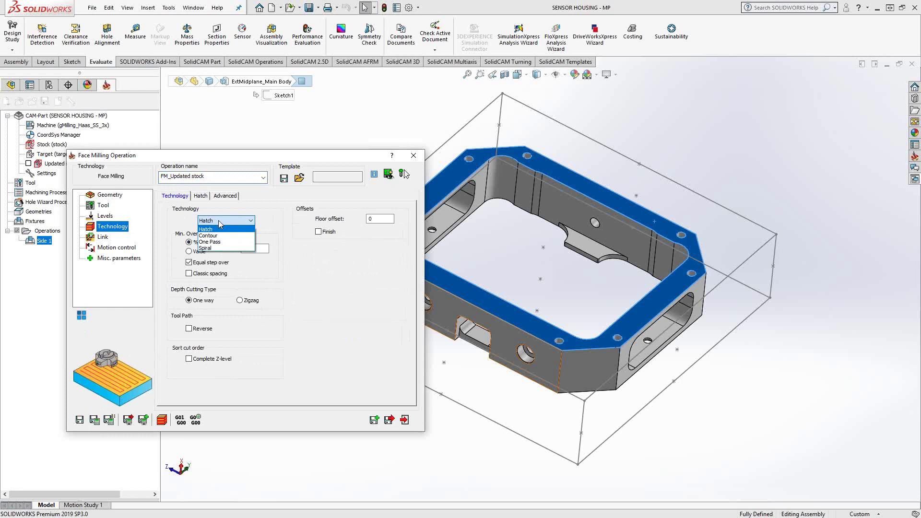
{"action": "left_click", "coordinate": [219, 222]}
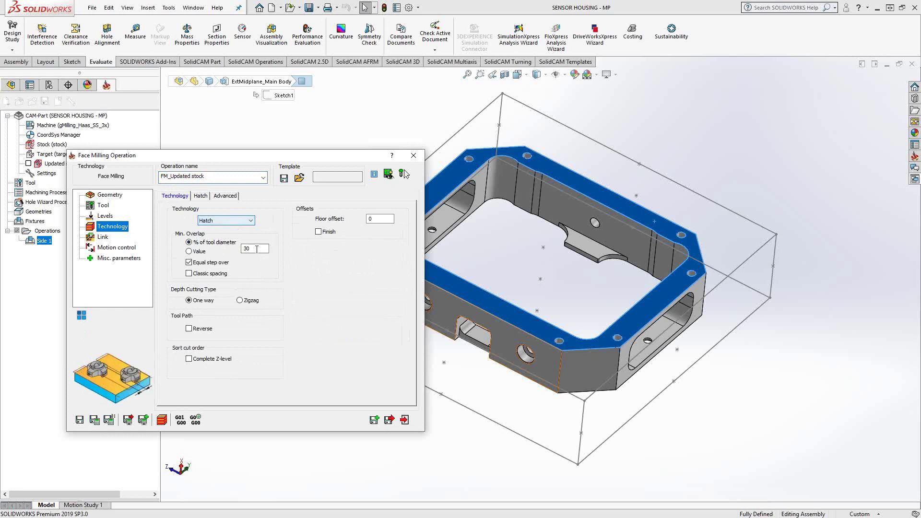
- Check the minimum overlap, try Zigzag depth cutting and the Complete Z-level sort order, and restore both options
{"action": "double_click", "coordinate": [257, 249]}
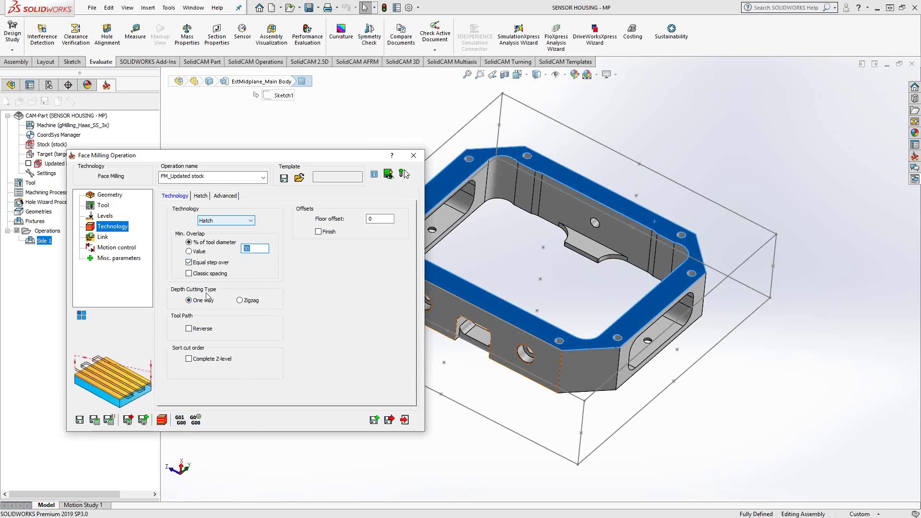
{"action": "left_click", "coordinate": [240, 301]}
{"action": "left_click", "coordinate": [240, 300]}
{"action": "left_click", "coordinate": [190, 301]}
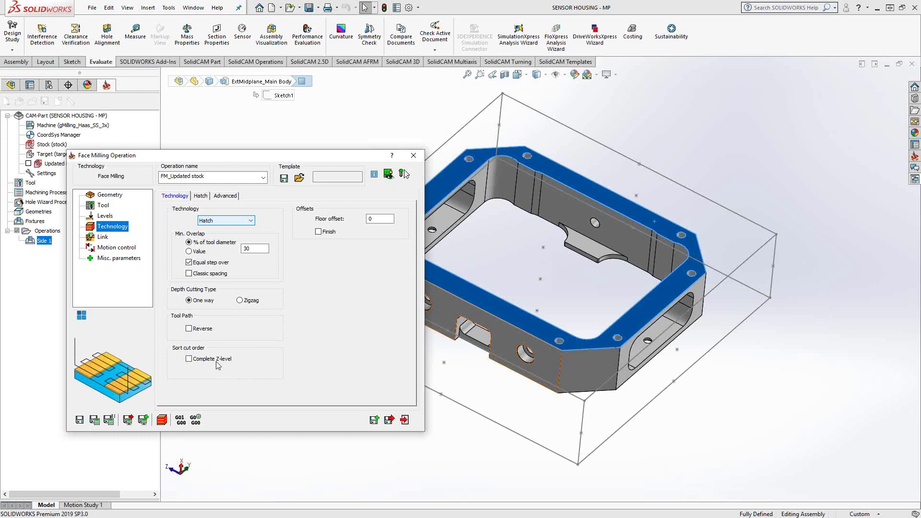
{"action": "left_click", "coordinate": [189, 359]}
{"action": "left_click", "coordinate": [189, 360]}
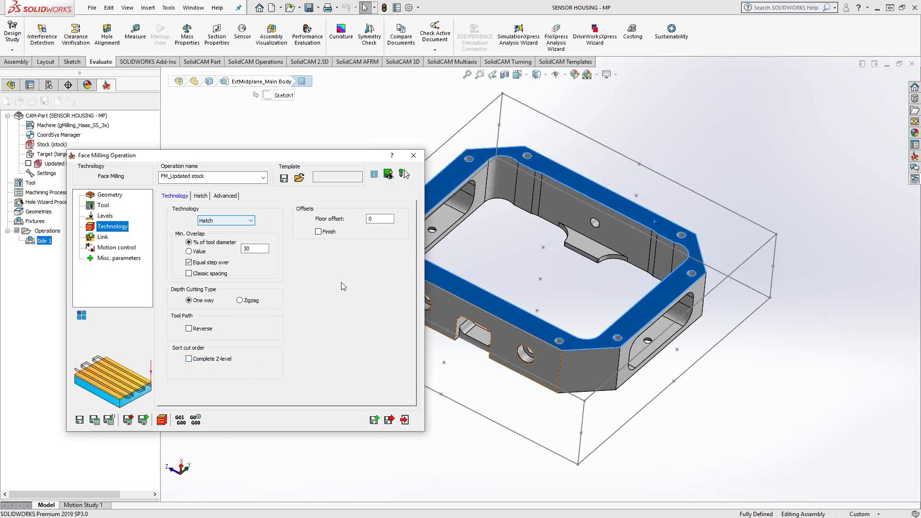
- Set the floor offset to .01 and go to the operation's link settings
{"action": "key", "text": "Tab"}
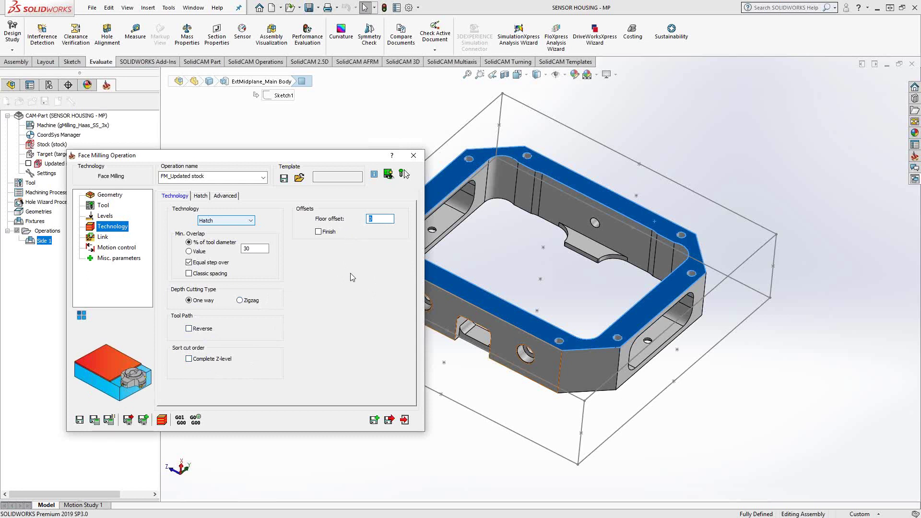
{"action": "type", "text": ".01"}
{"action": "left_click", "coordinate": [103, 237]}
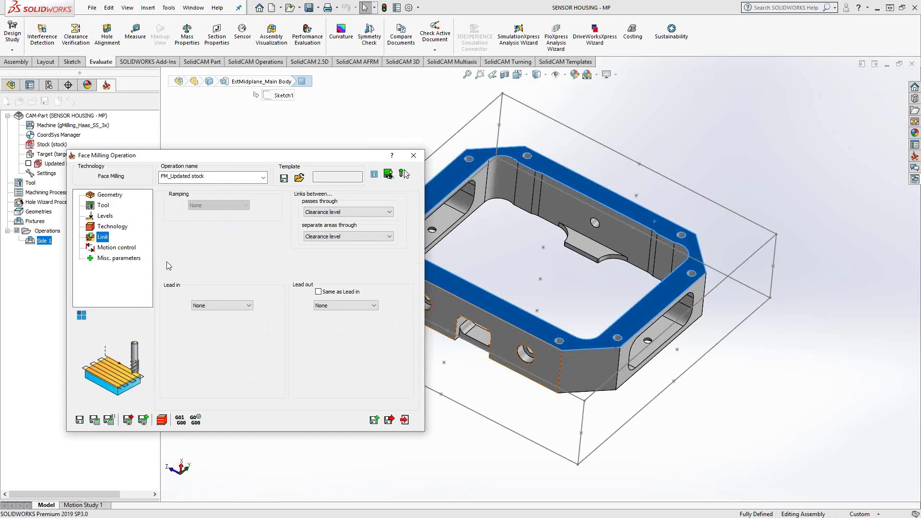
- Save and calculate the FM_Updated stock operation, accepting an upper level above the CoordSys upper level
{"action": "left_click", "coordinate": [79, 420]}
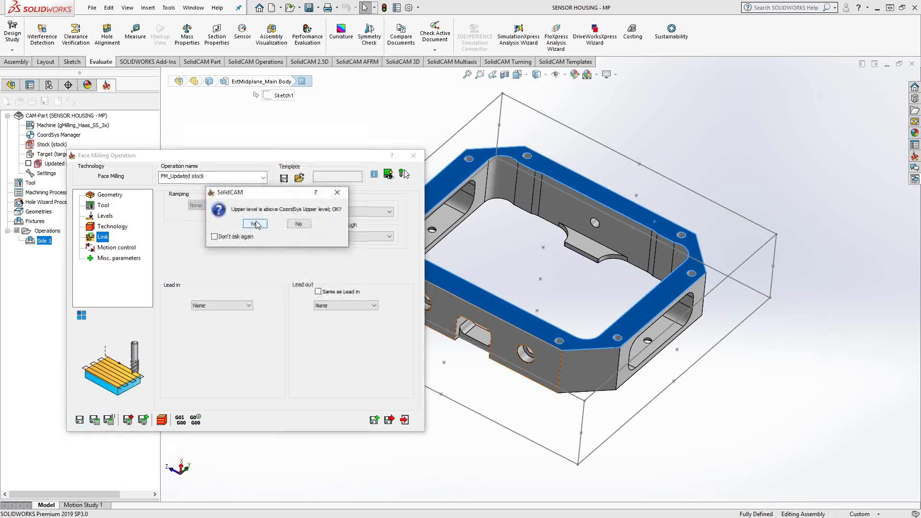
{"action": "left_click", "coordinate": [254, 224]}
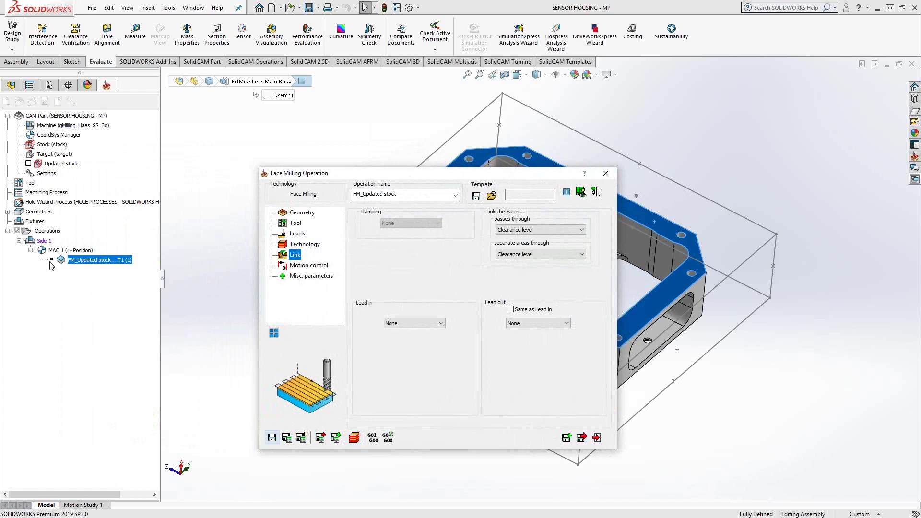
{"action": "left_click", "coordinate": [287, 439]}
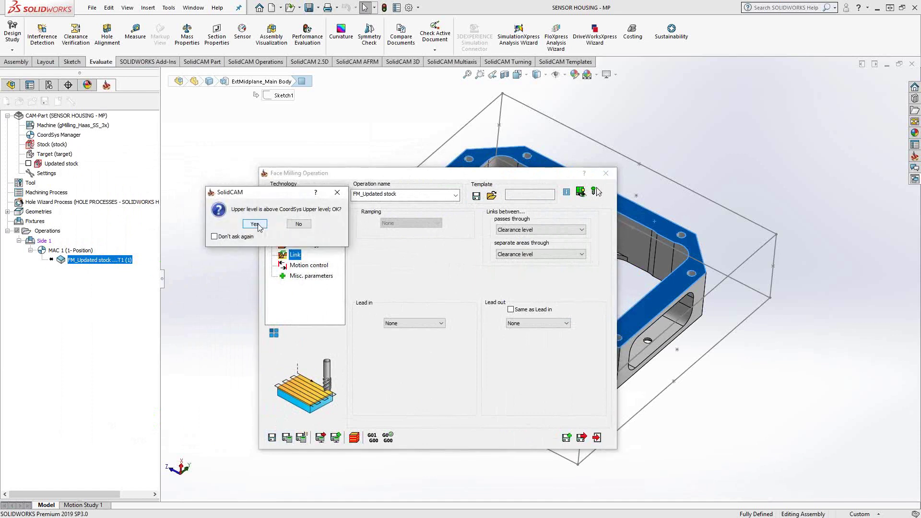
{"action": "left_click", "coordinate": [252, 224]}
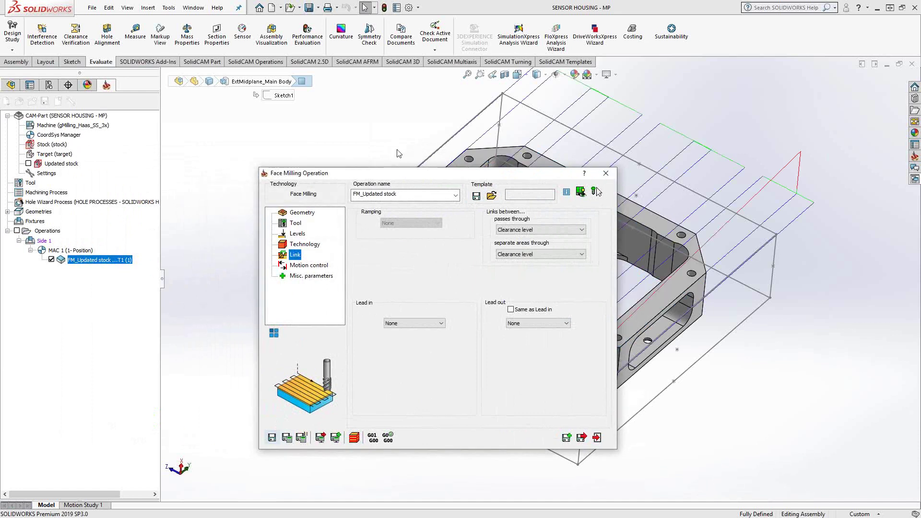
- Switch the hatch angle to a user-defined absolute angle of 0 and recalculate the face milling toolpath
{"action": "mouse_move", "coordinate": [416, 172]}
{"action": "left_mouse_down"}
{"action": "mouse_move", "coordinate": [297, 179]}
{"action": "mouse_move", "coordinate": [70, 156]}
{"action": "mouse_move", "coordinate": [222, 158]}
{"action": "left_mouse_up"}
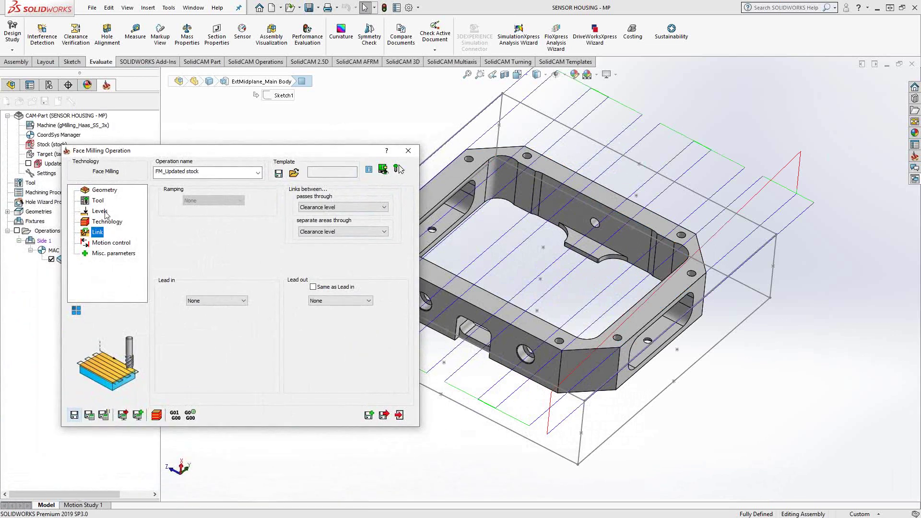
{"action": "left_click", "coordinate": [107, 222]}
{"action": "left_click", "coordinate": [196, 191]}
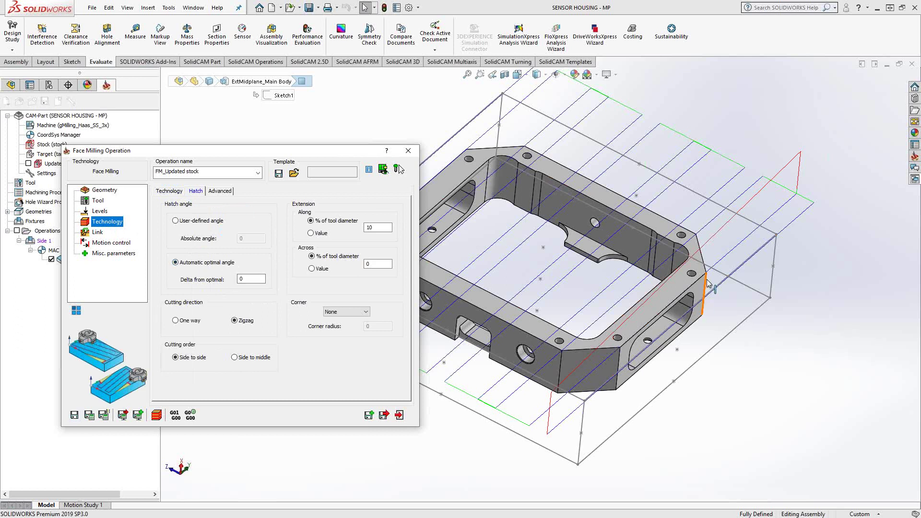
{"action": "mouse_move", "coordinate": [657, 331]}
{"action": "middle_mouse_down"}
{"action": "mouse_move", "coordinate": [680, 361]}
{"action": "mouse_move", "coordinate": [643, 326]}
{"action": "middle_mouse_up"}
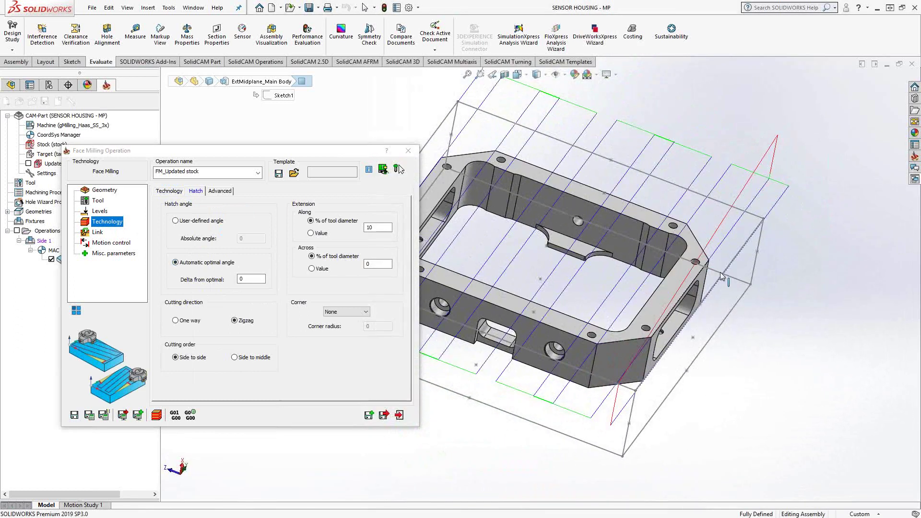
{"action": "left_click", "coordinate": [175, 222]}
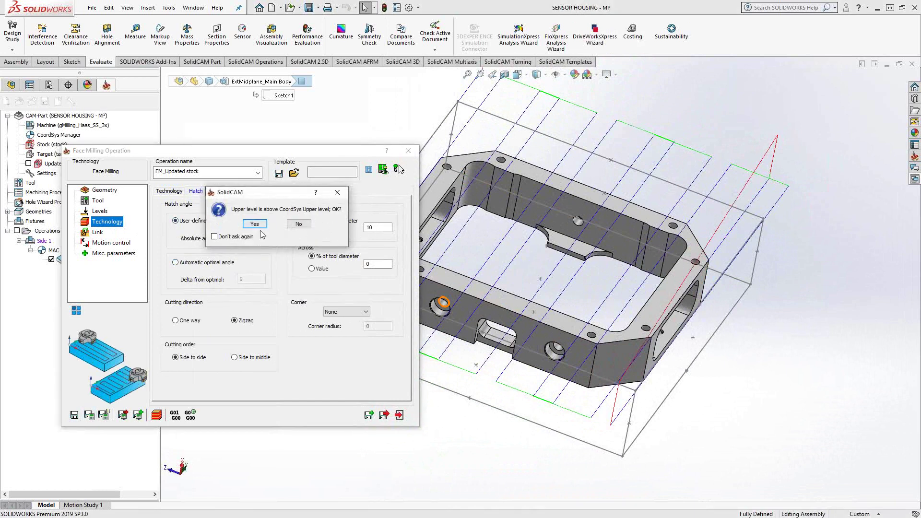
{"action": "left_click", "coordinate": [258, 227]}
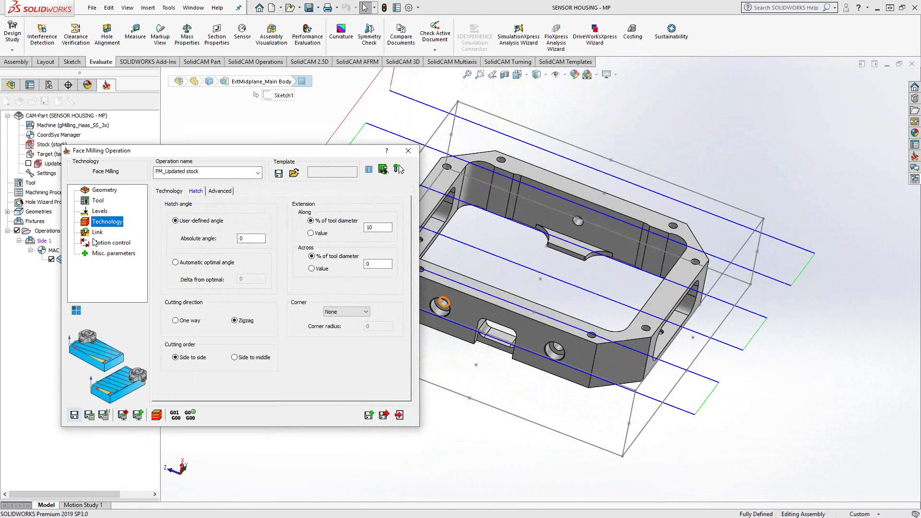
- Exit the face milling operation and inspect the calculated toolpath over the sensor housing
{"action": "left_click_drag", "start_coordinate": [177, 156], "coordinate": [247, 142]}
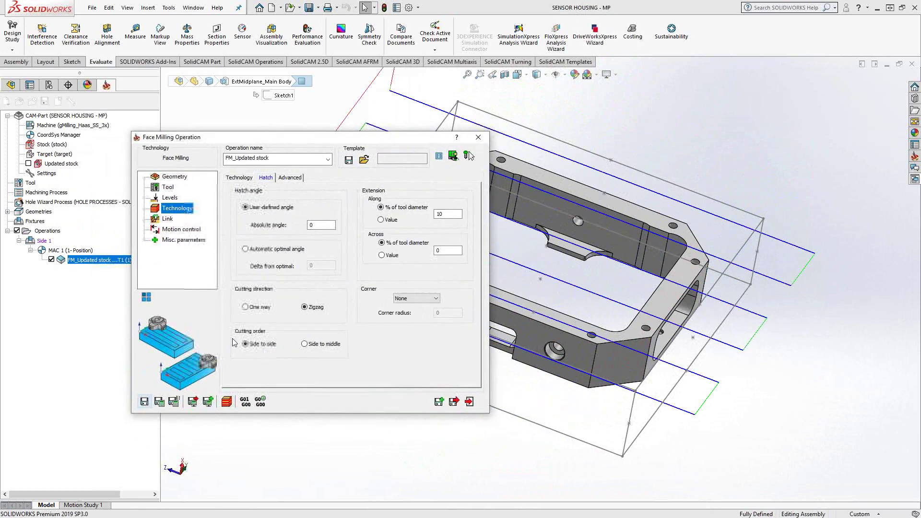
{"action": "left_click", "coordinate": [174, 401]}
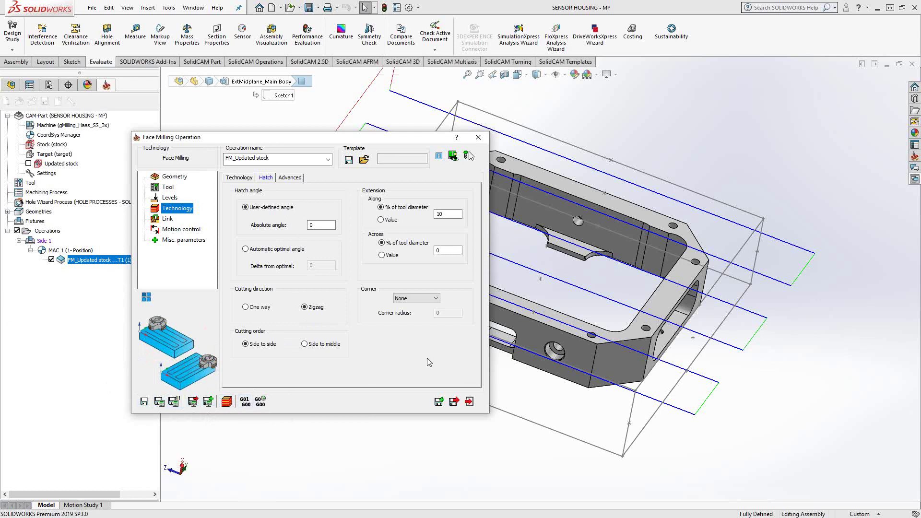
{"action": "left_click", "coordinate": [470, 401]}
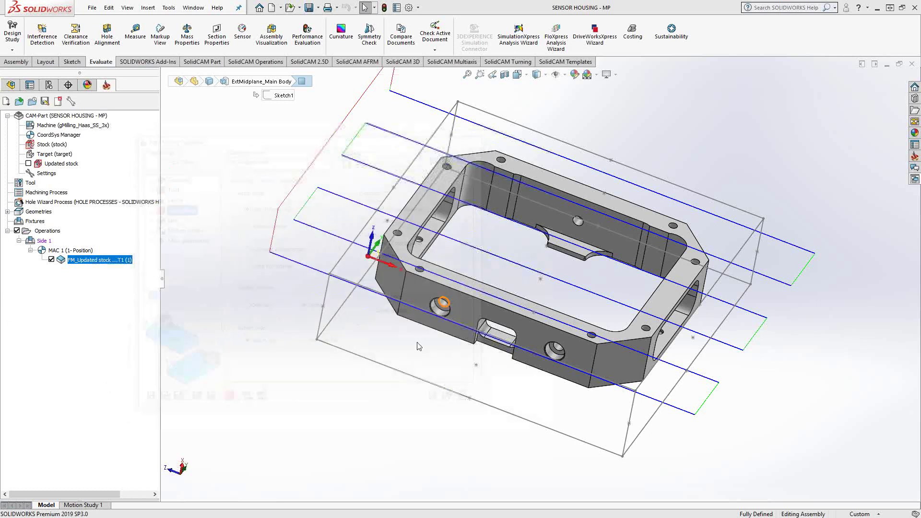
{"action": "middle_click_drag", "start_coordinate": [423, 269], "coordinate": [402, 313]}
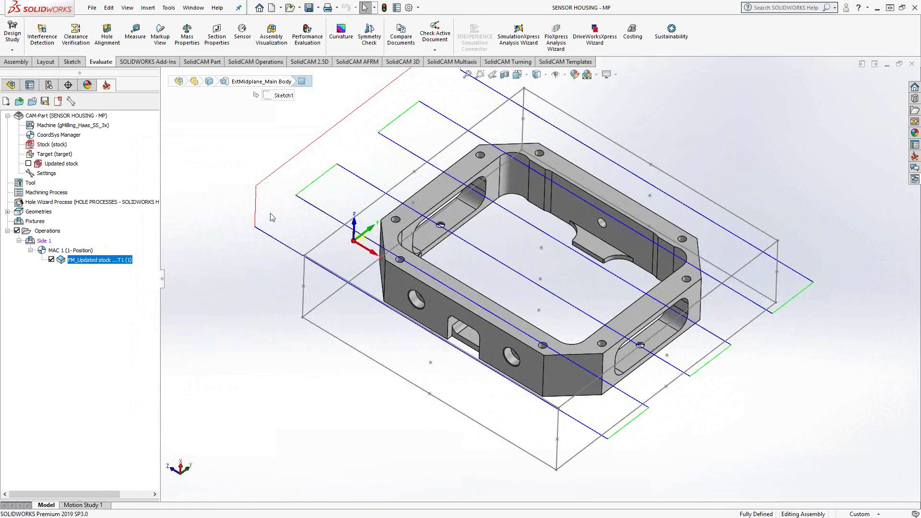